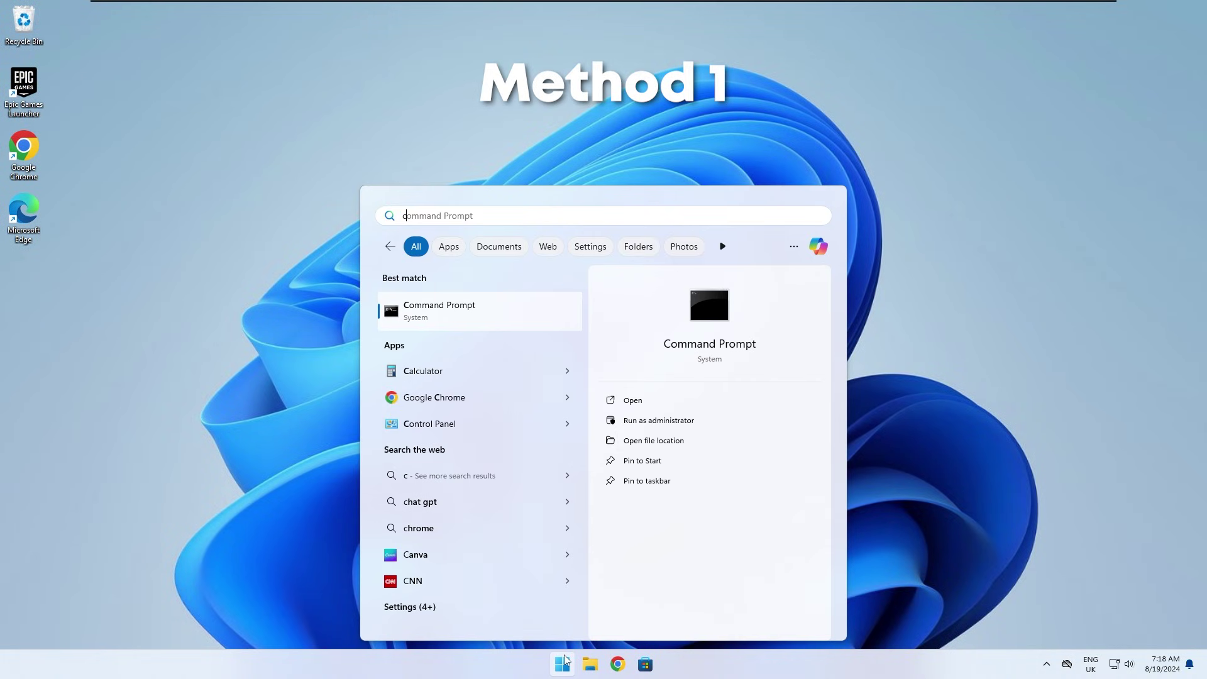
Step: Search the Start menu for cmd and run Command Prompt as administrator
type("md")
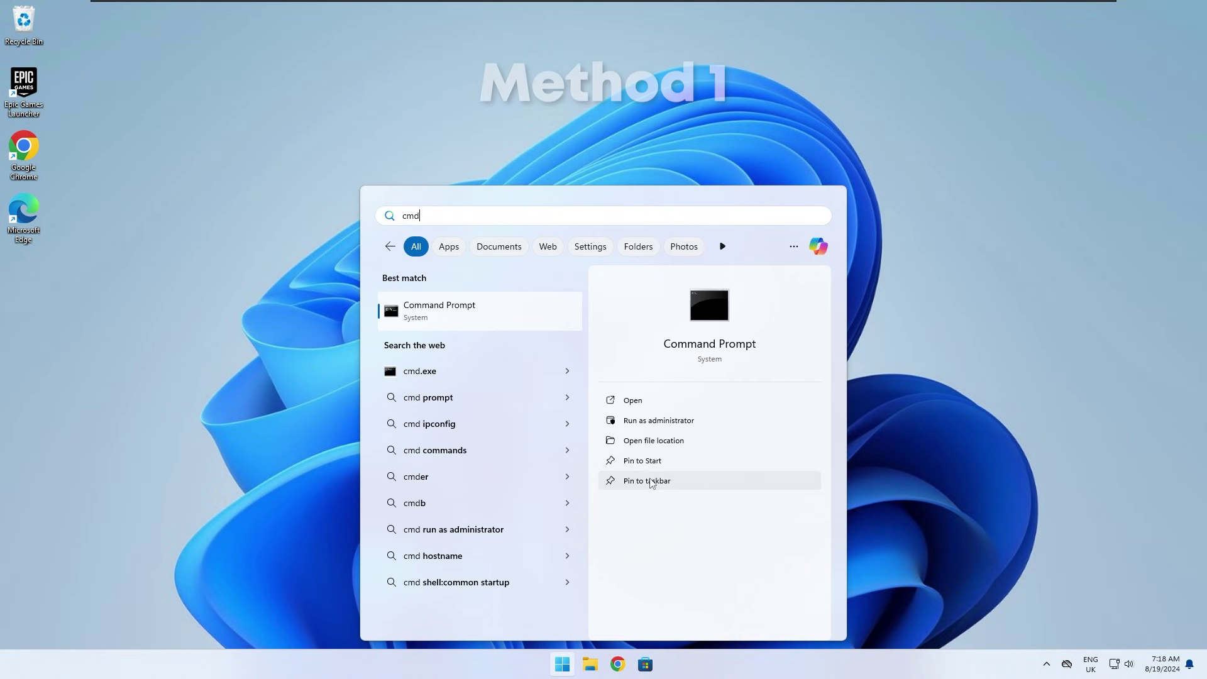
left_click(646, 420)
Step: Approve elevation, run sfc /scannow to repair corrupt system files, then close Command Prompt
left_click(564, 434)
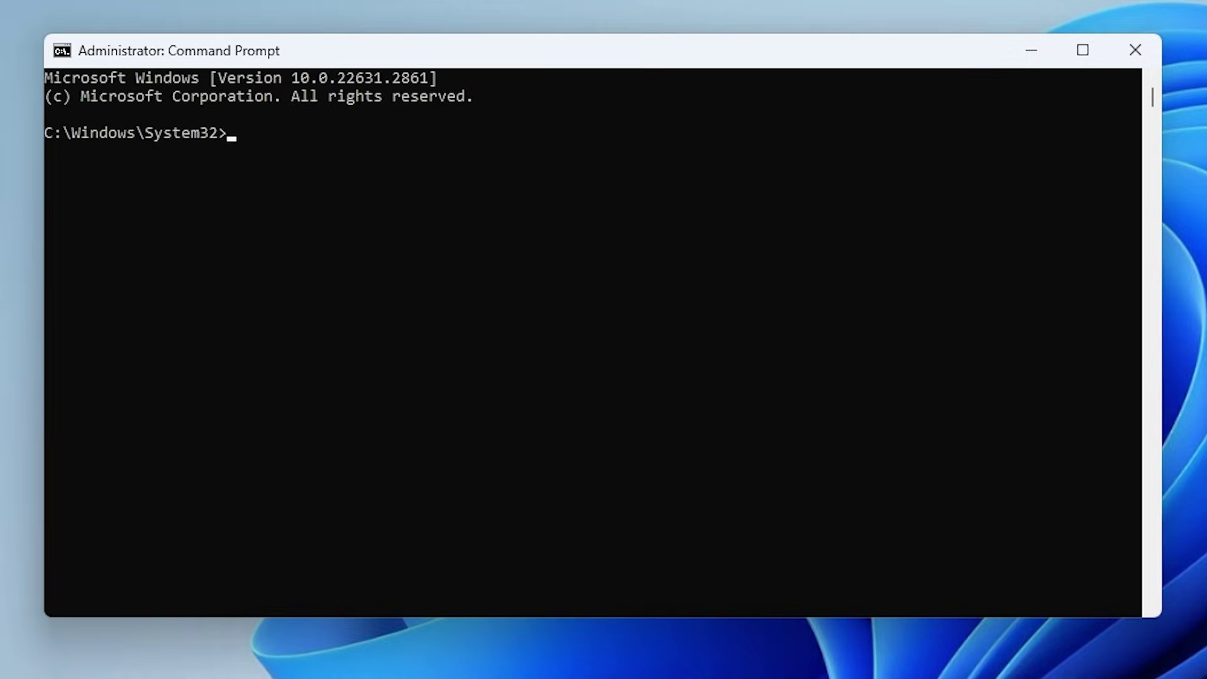
type("sfc")
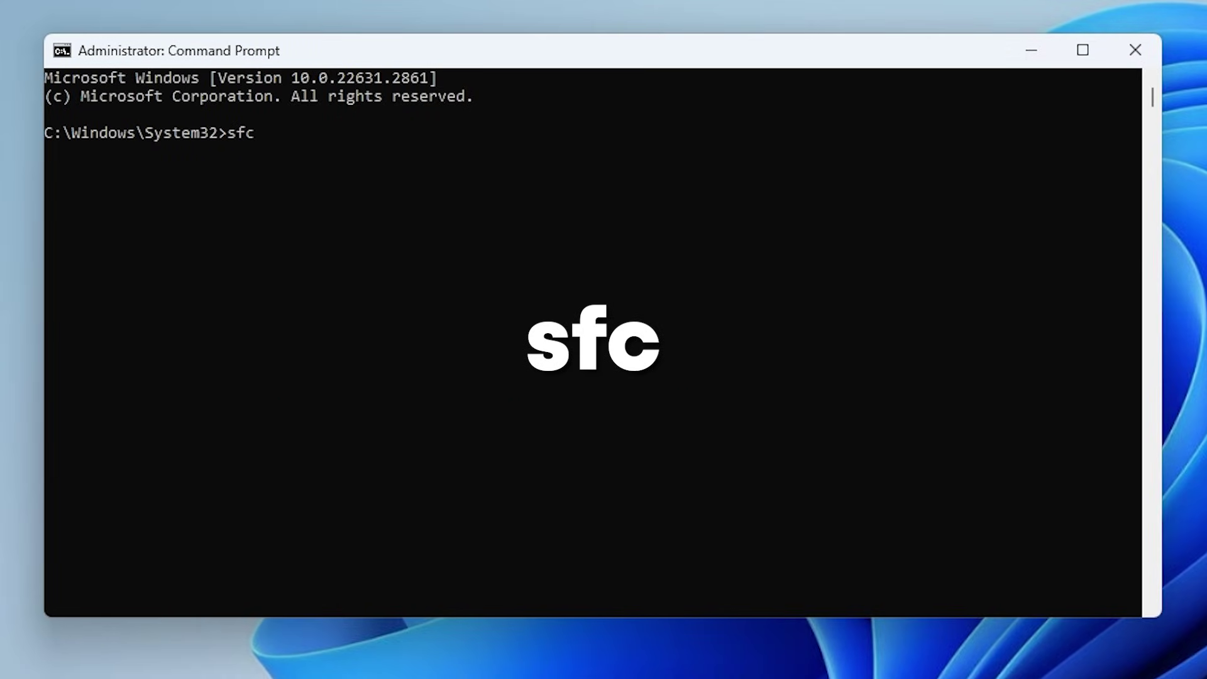
type(" /sc")
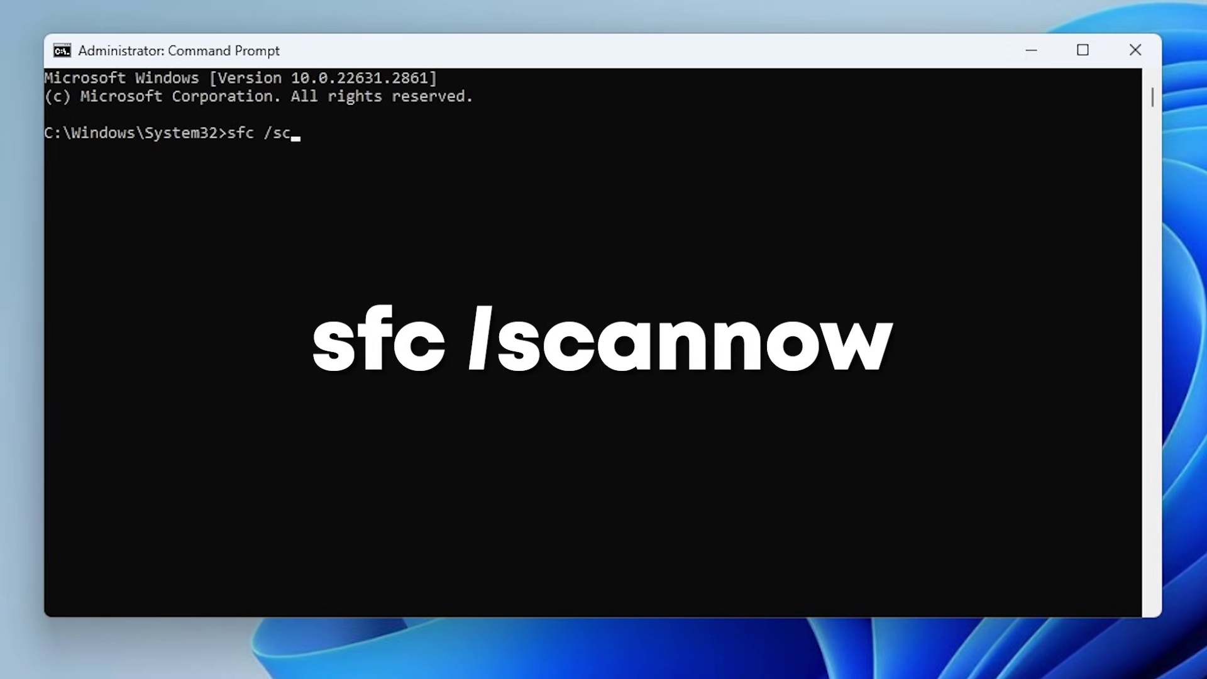
type("annow")
key("Return")
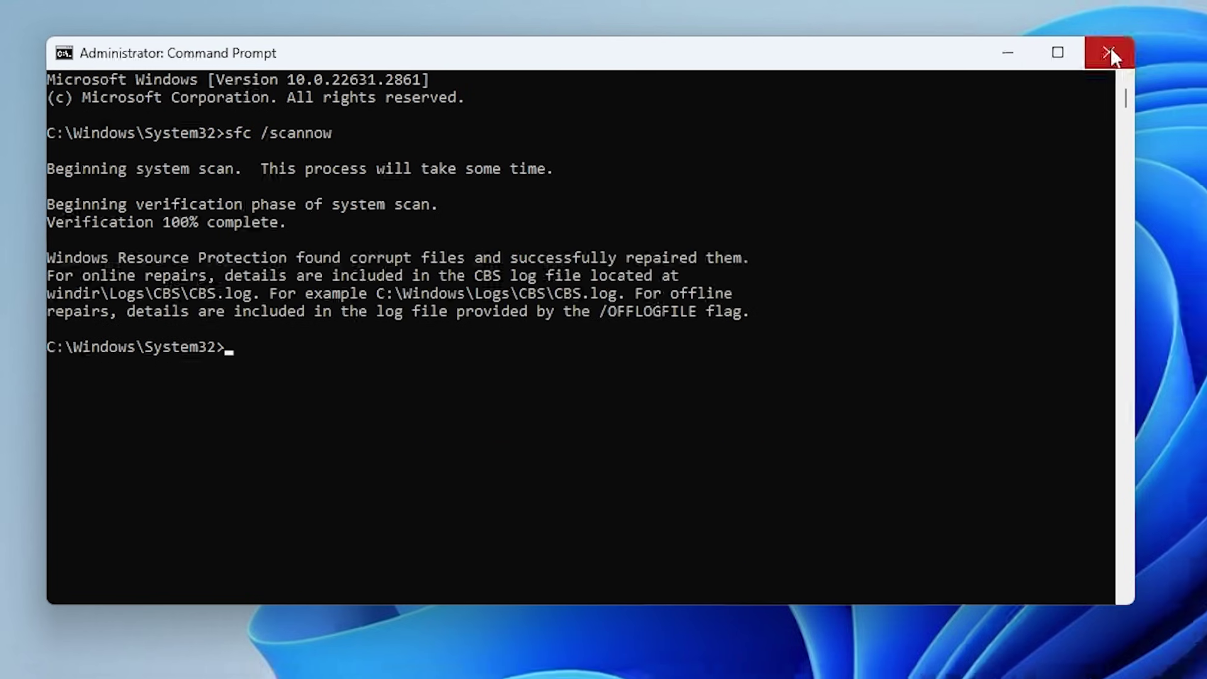
left_click(1084, 50)
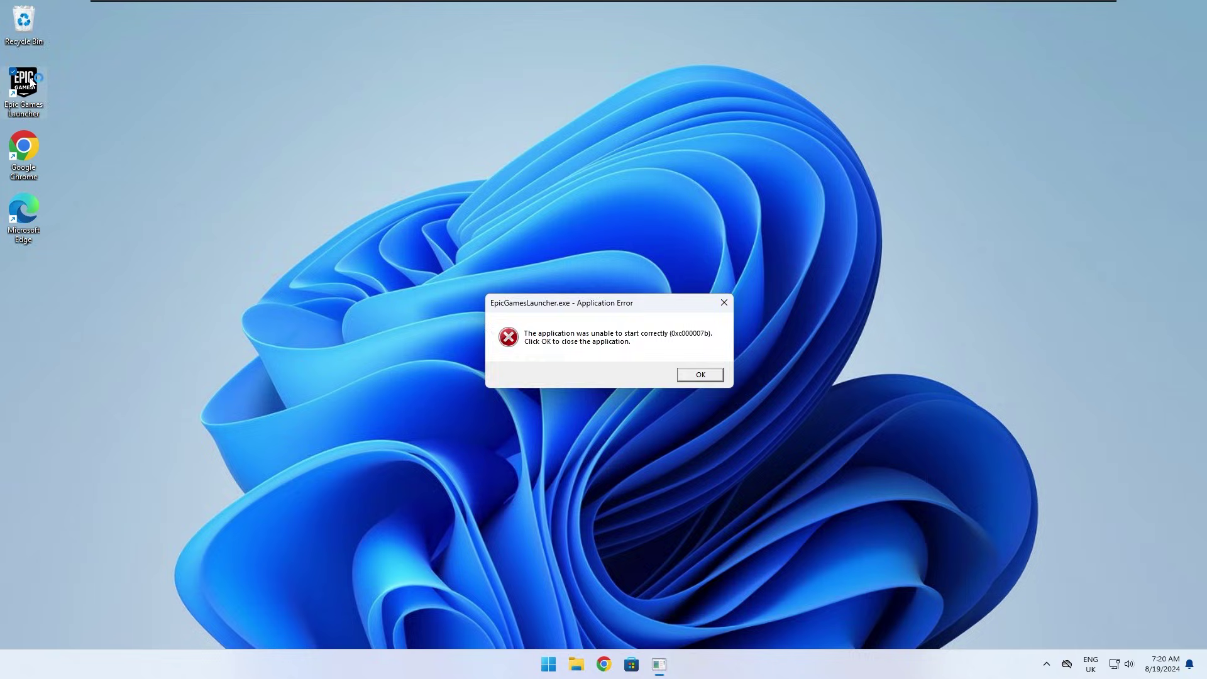
Step: Dismiss the launcher error and download the Visual C++ Runtimes All-in-One zip from TechPowerUp
left_click(695, 372)
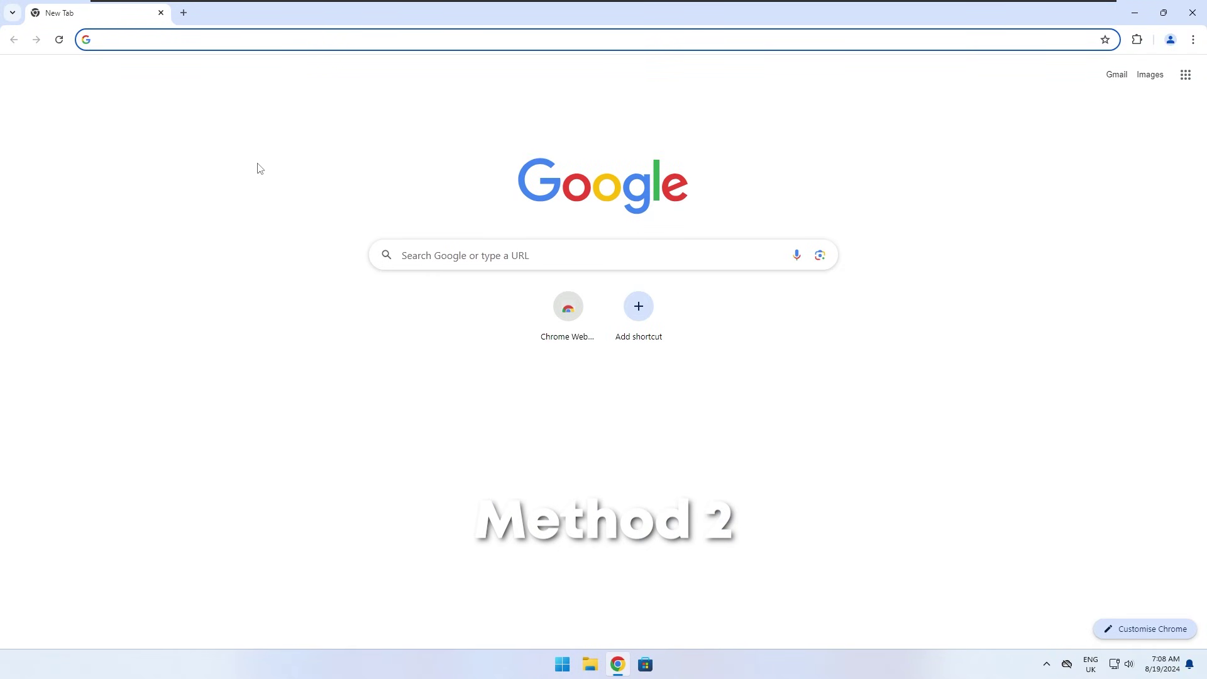
type("https://www.techpowerup.com/download/visual-c-redistributable-runtime-package-all-in-one/")
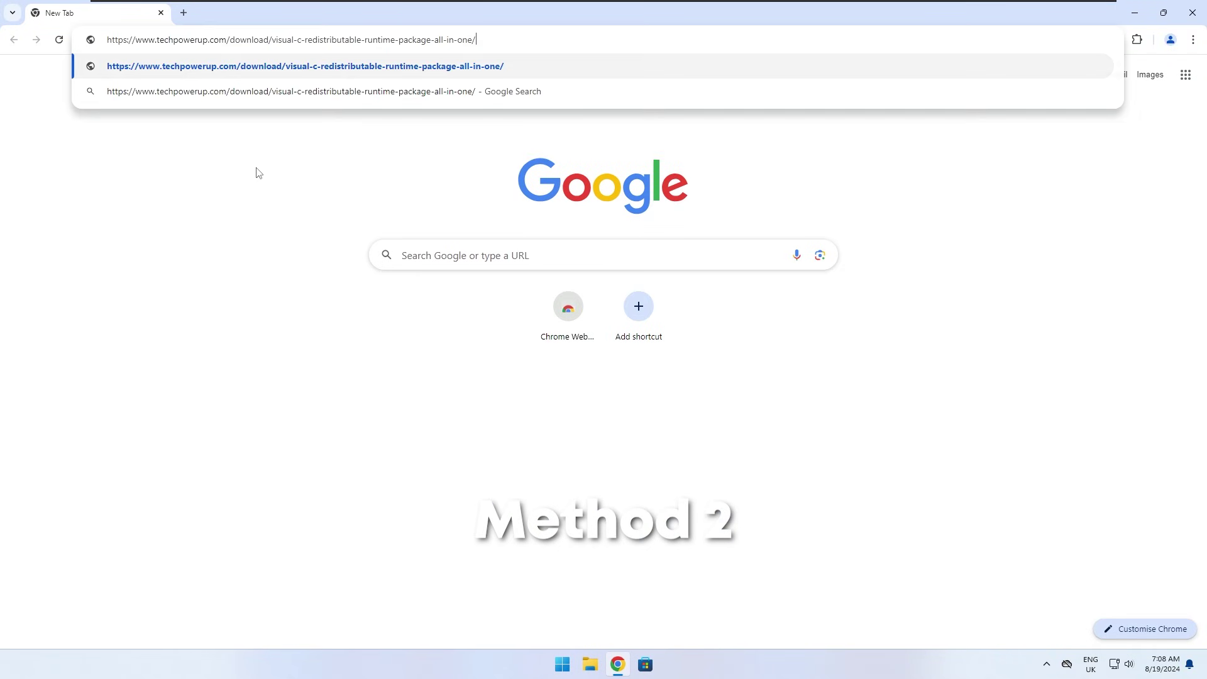
key("Return")
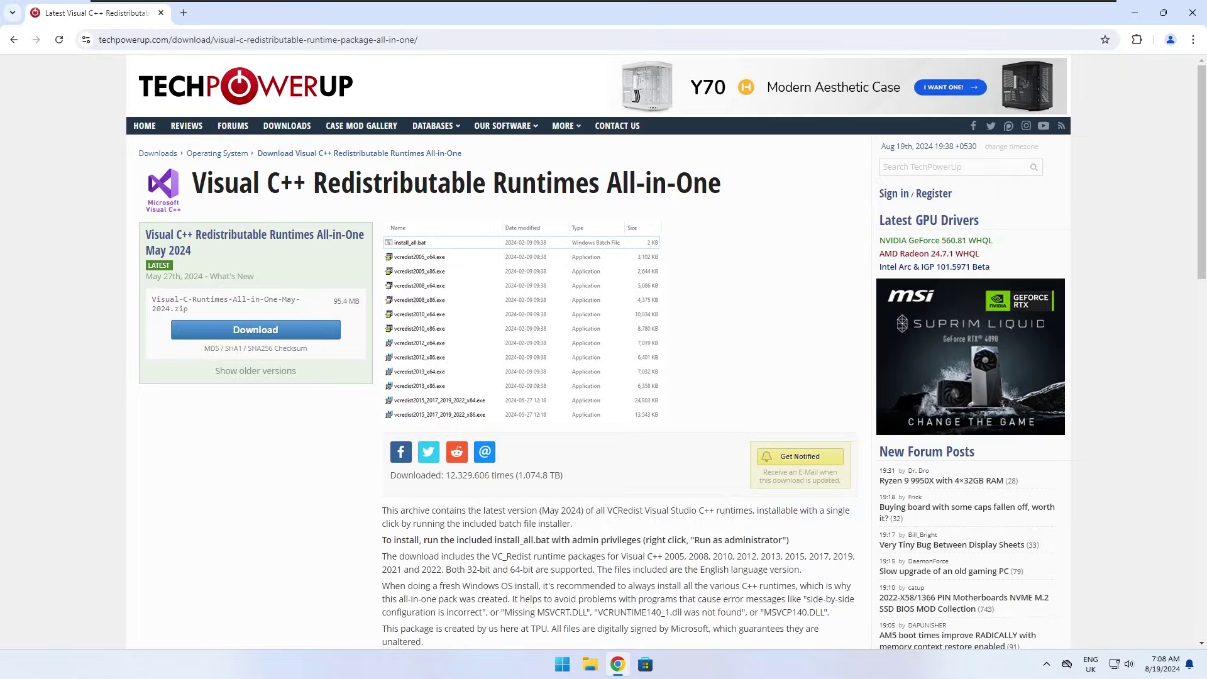
left_click(261, 331)
left_click(220, 360)
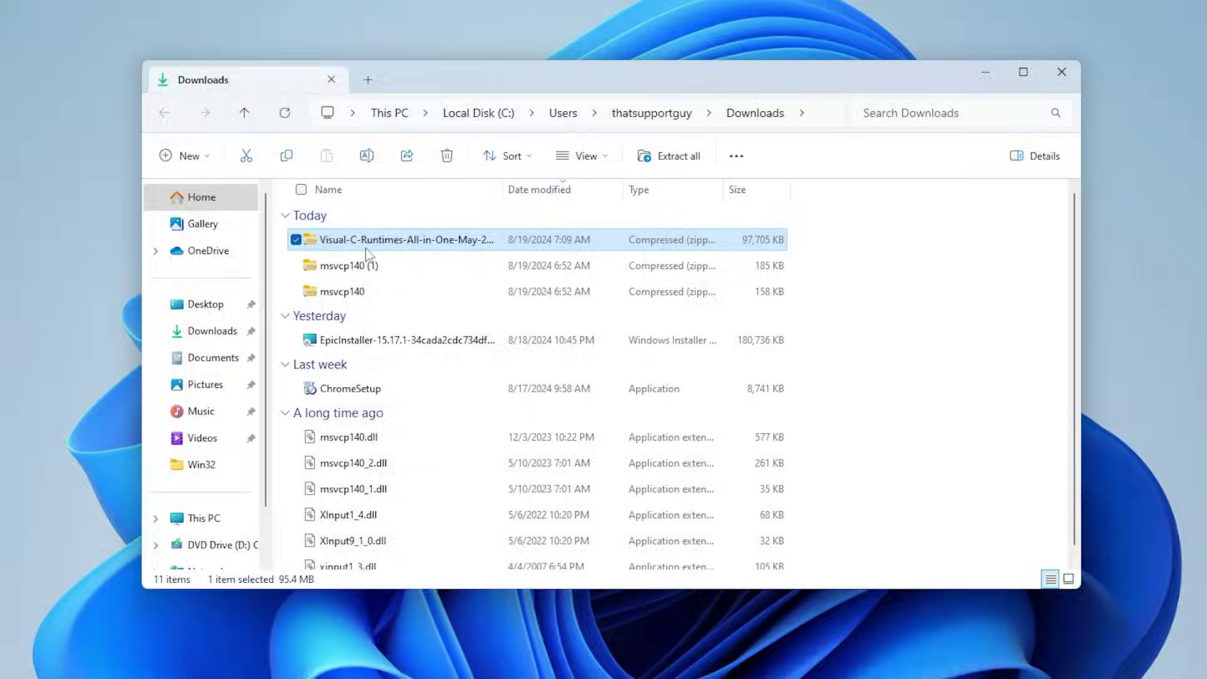
Step: Extract Visual-C-Runtimes-All-in-One-May-2024.zip into its own folder and run install_all
right_click(423, 265)
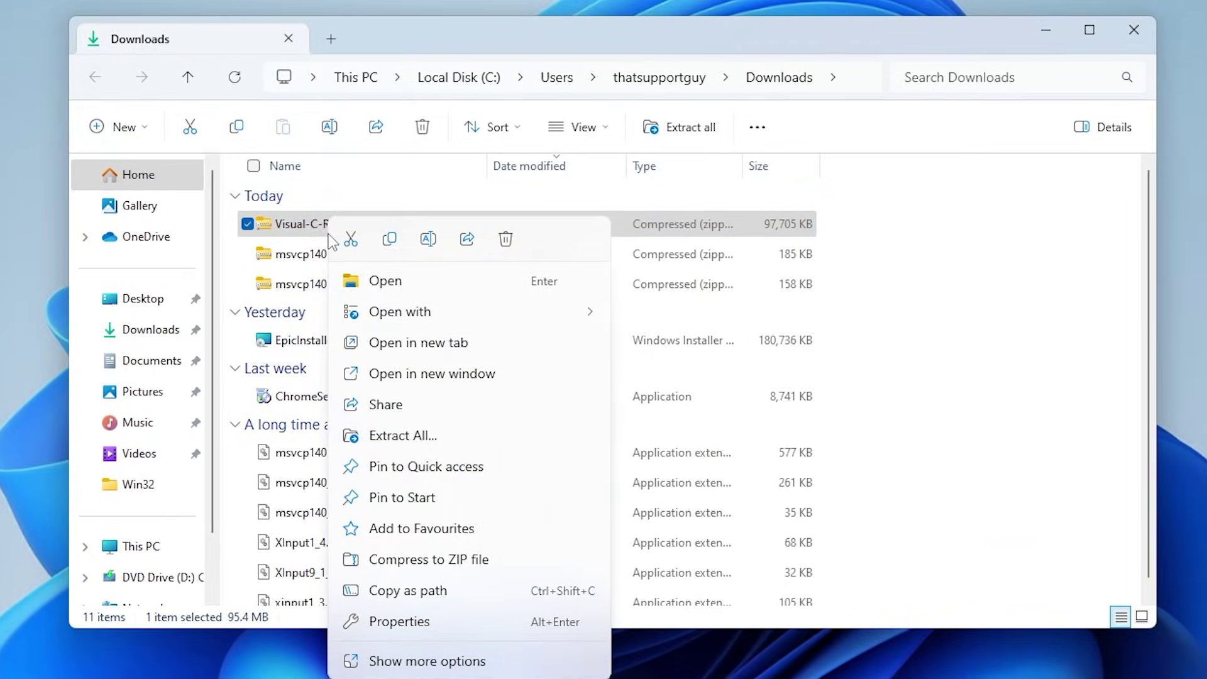
left_click(378, 440)
left_click(754, 513)
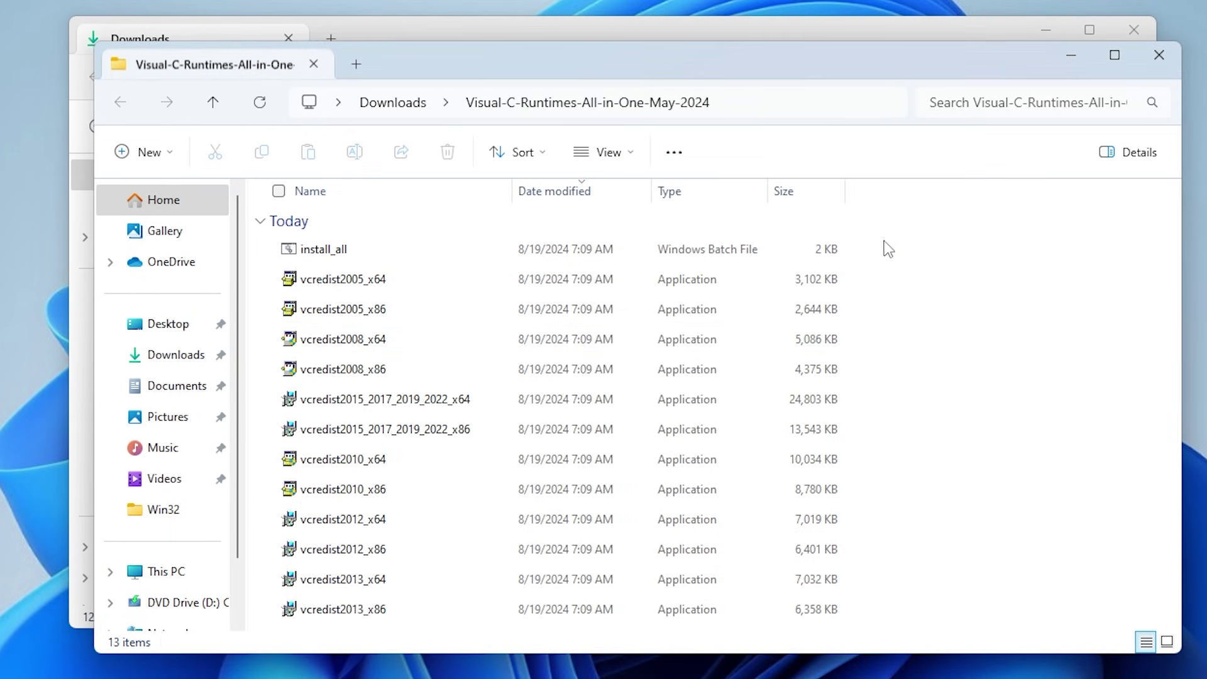
left_click(1128, 30)
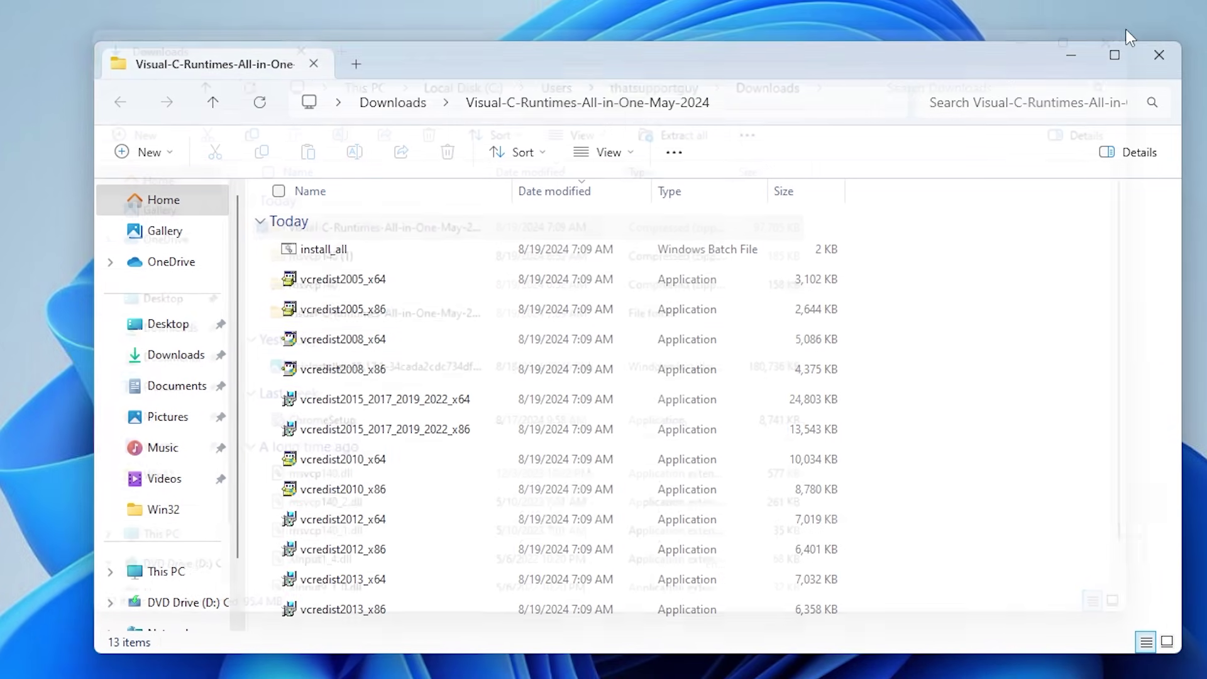
double_click(323, 256)
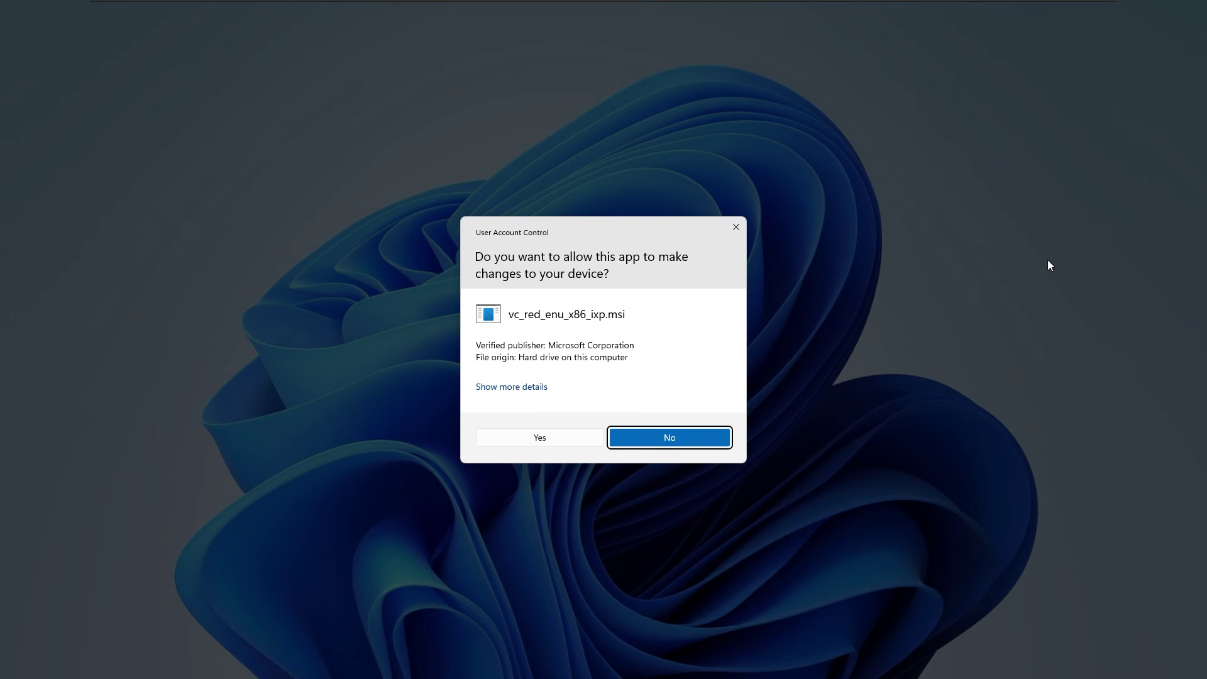
Step: Approve every Visual C++ runtime installer's permission prompt, then close the runtimes folder
left_click(527, 435)
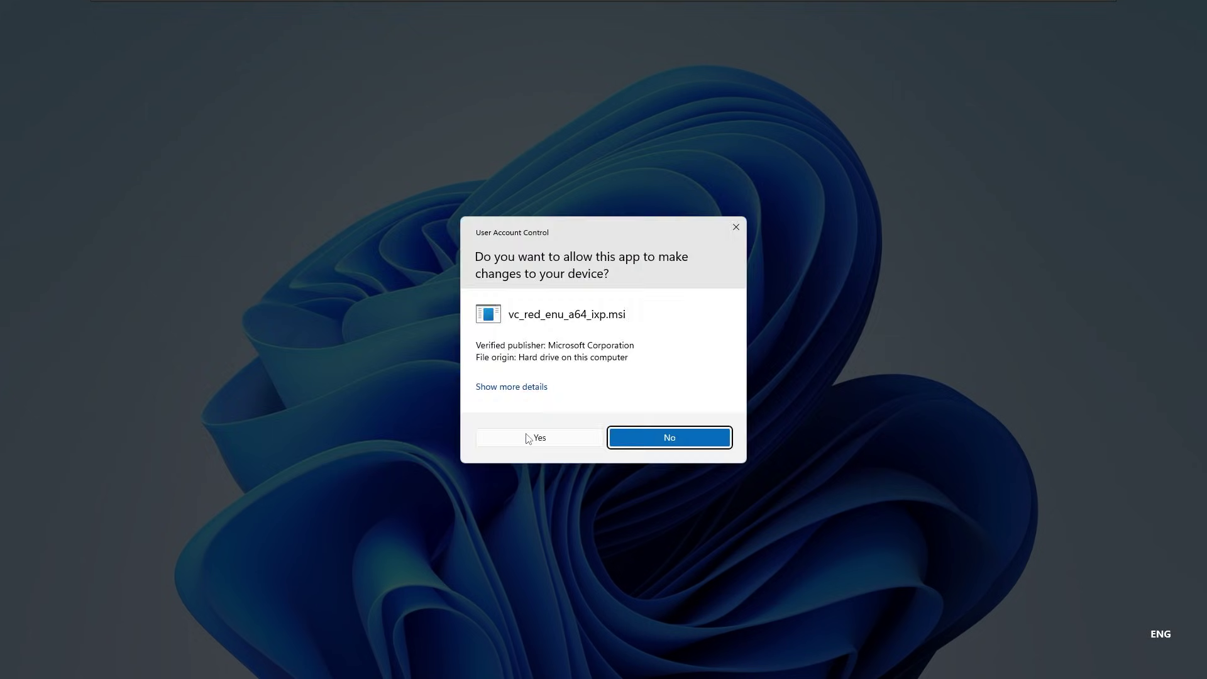
left_click(526, 432)
left_click(523, 431)
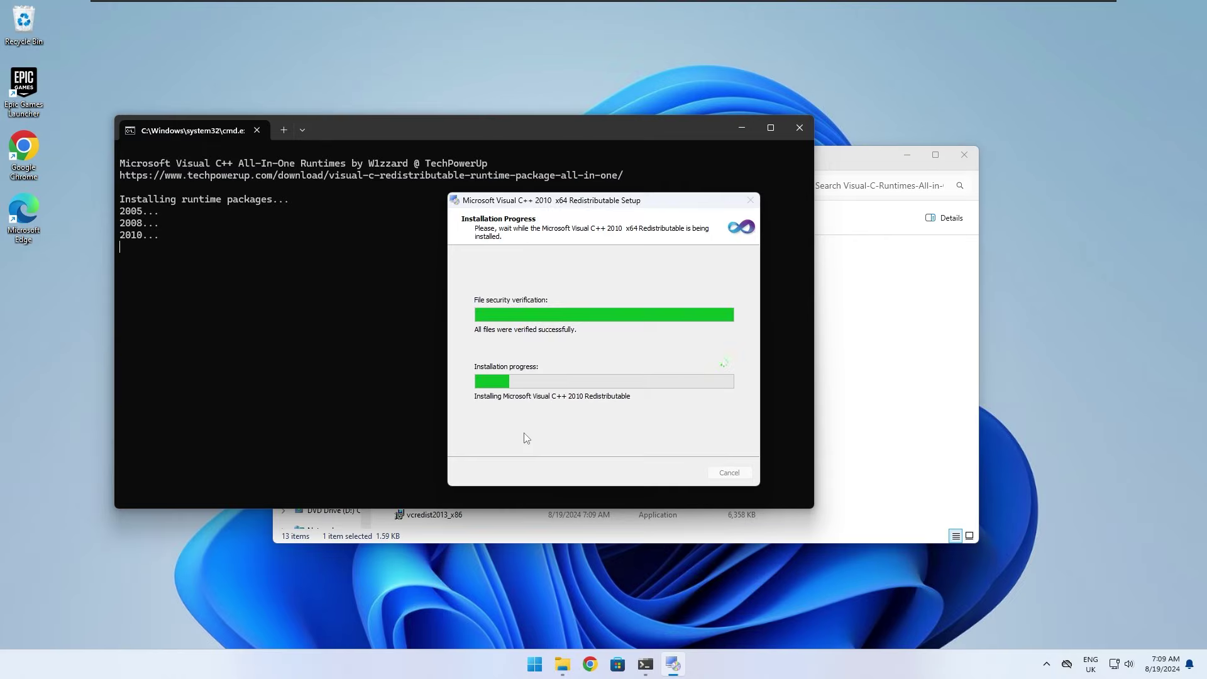
left_click(515, 446)
left_click(516, 442)
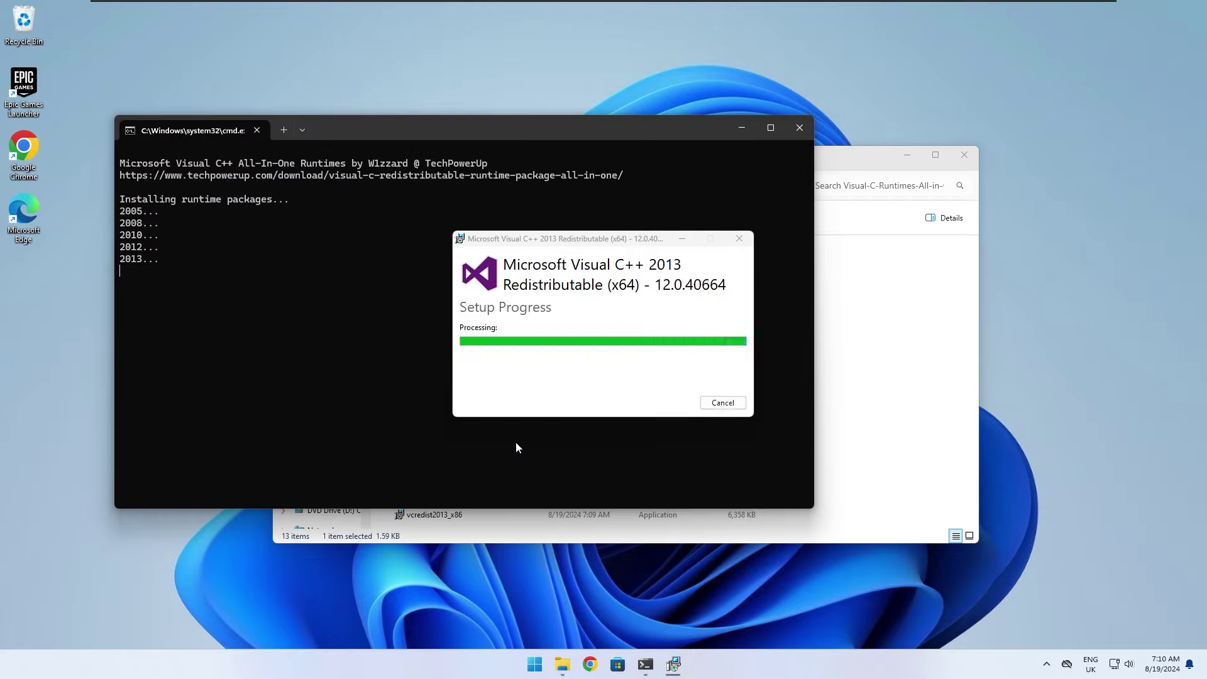
key("alt+F4")
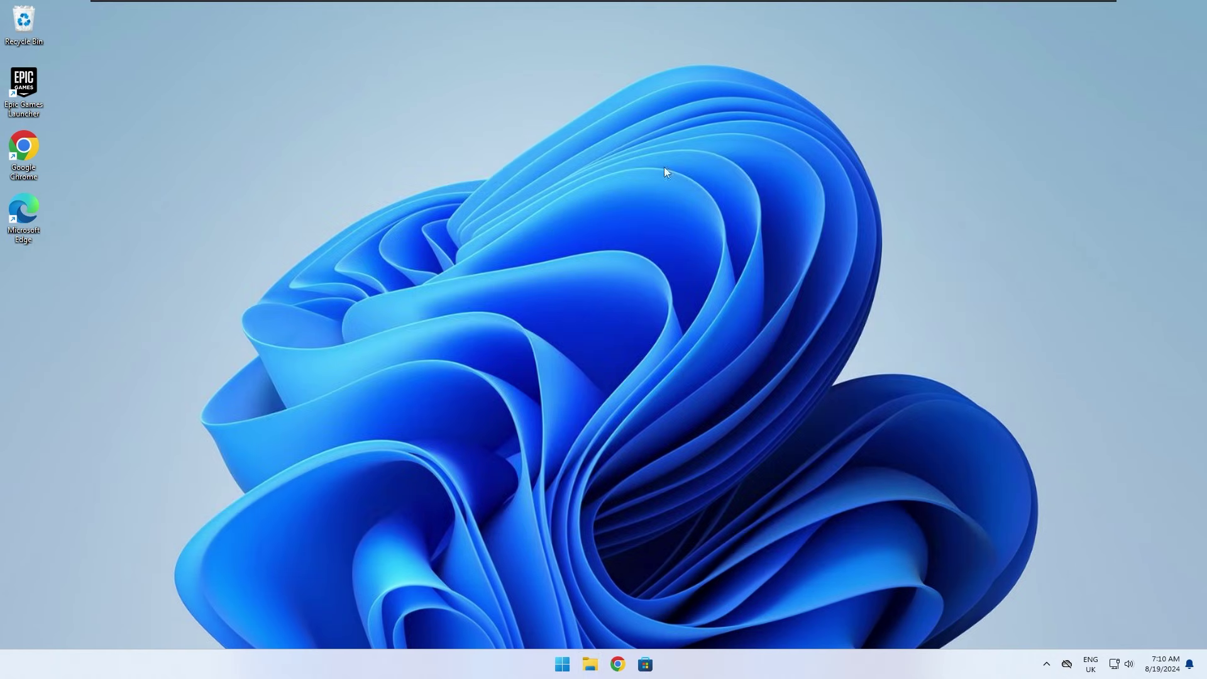
Step: Retest Epic Games Launcher, then search Google for process monitor in Chrome
double_click(24, 83)
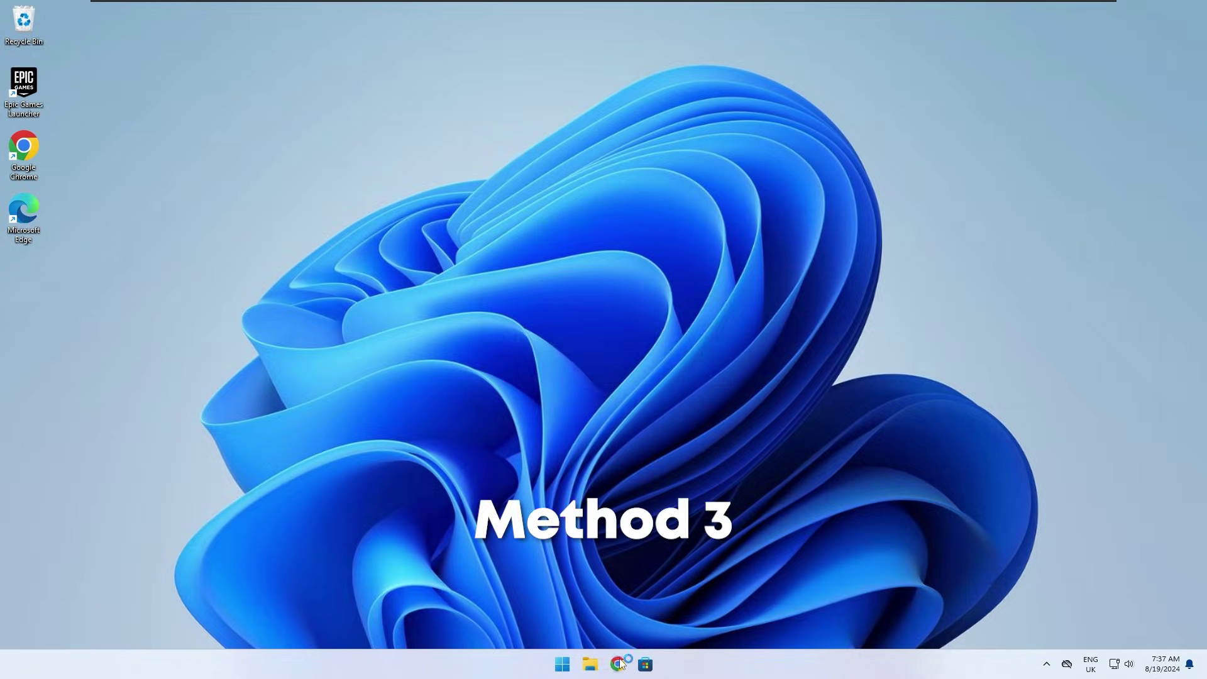
left_click(620, 664)
type("proc")
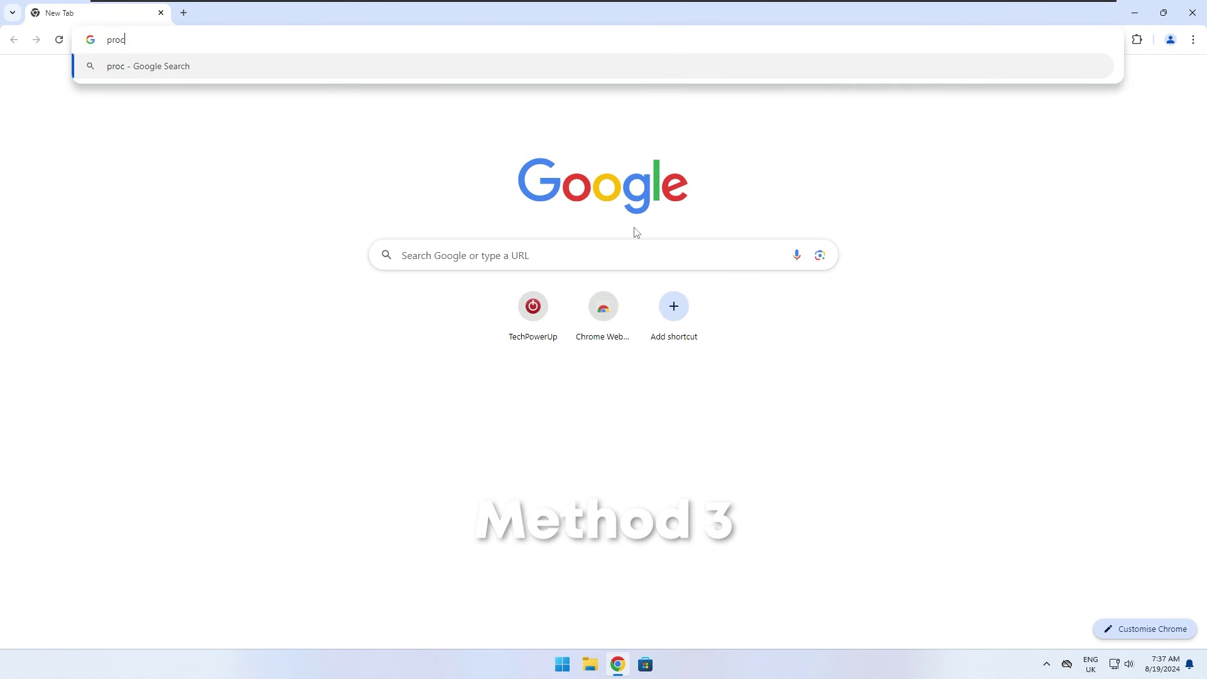
type("ess monitor")
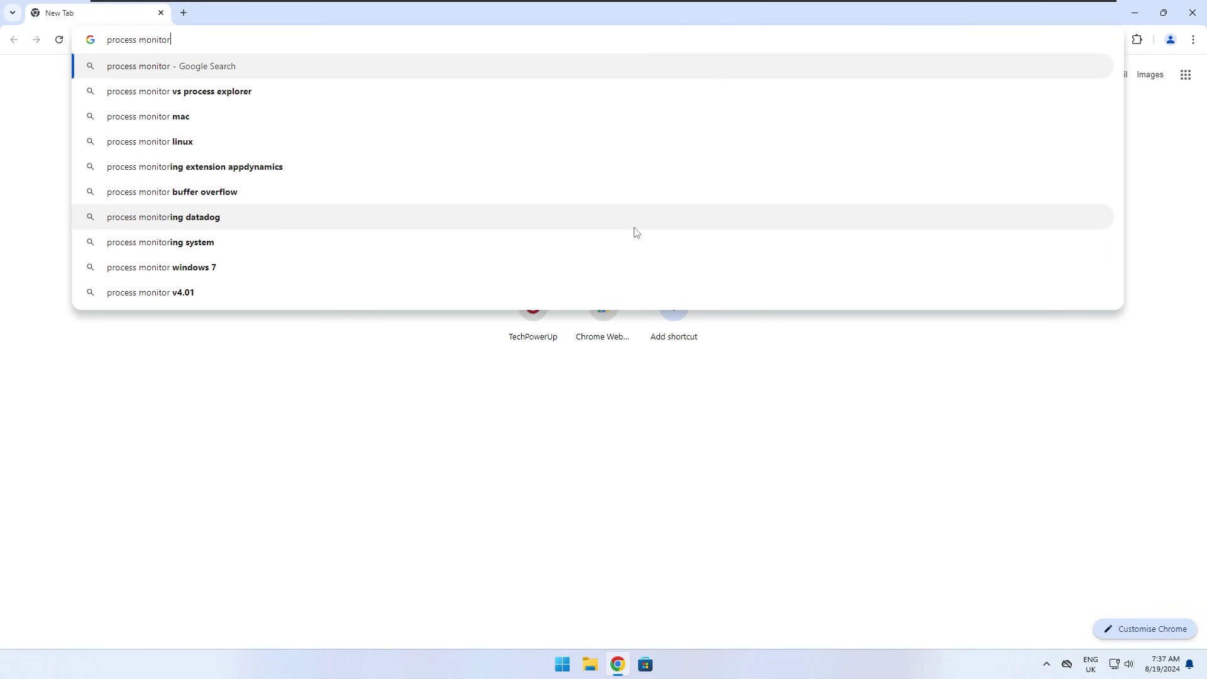
key("Return")
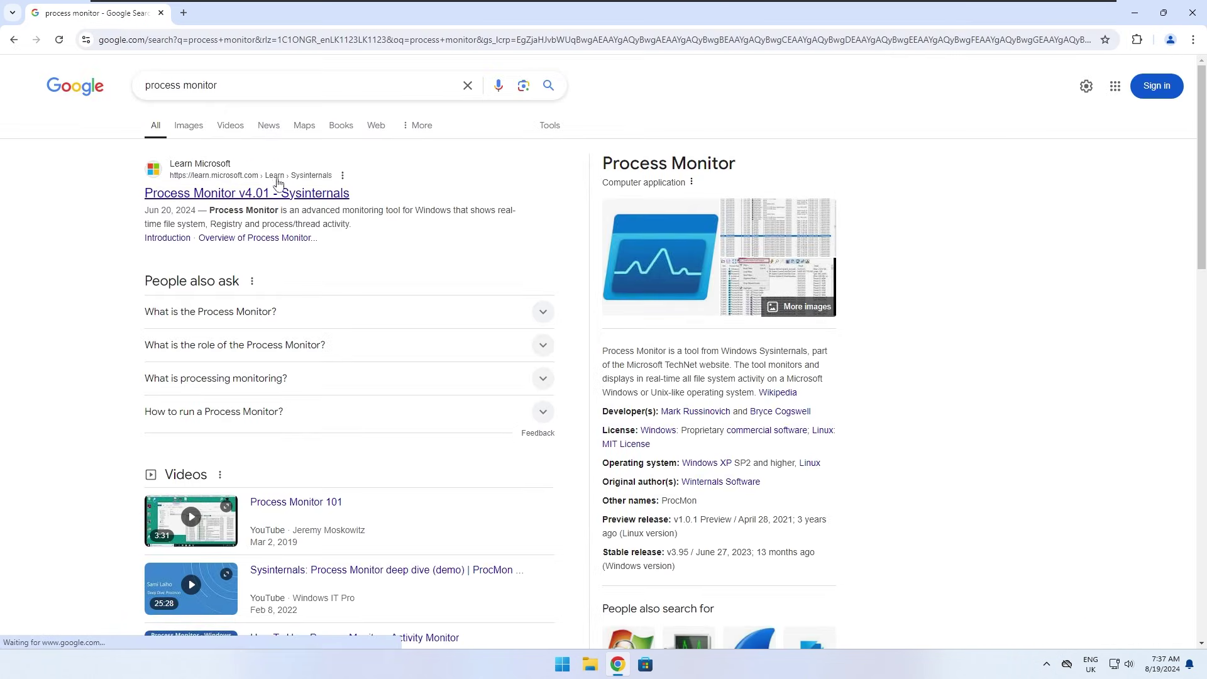
Step: Download ProcessMonitor.zip from the Microsoft Learn Process Monitor v4.01 page and check downloads
left_click(280, 186)
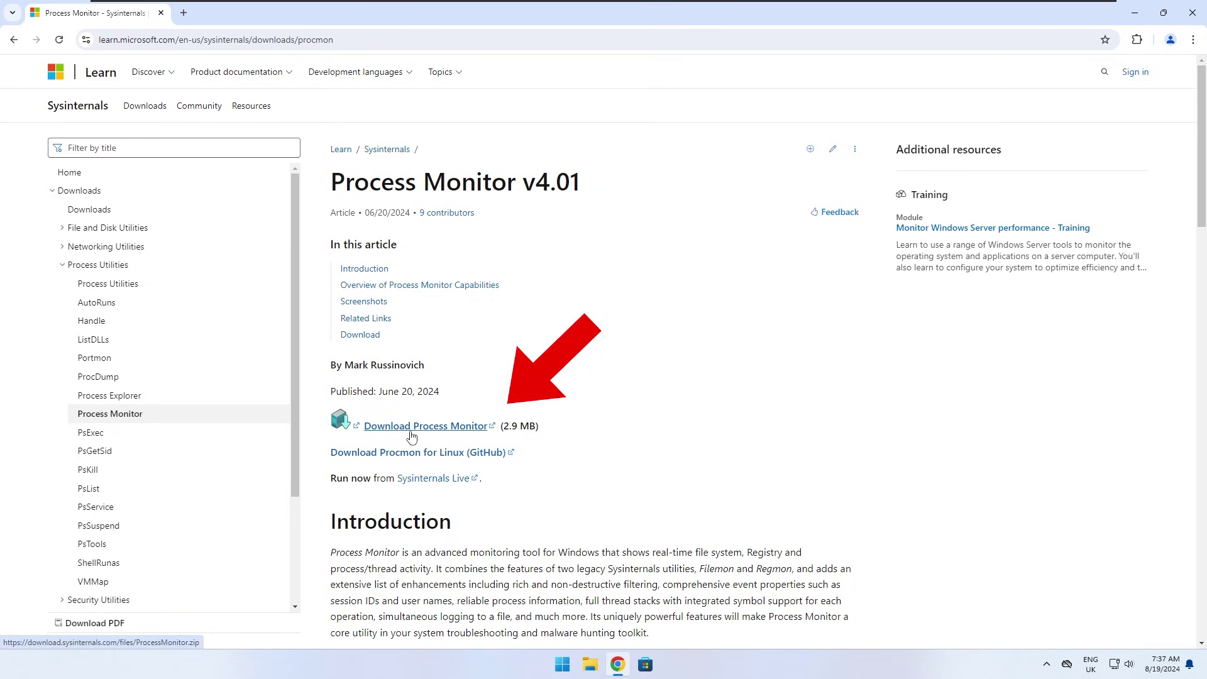
left_click(448, 432)
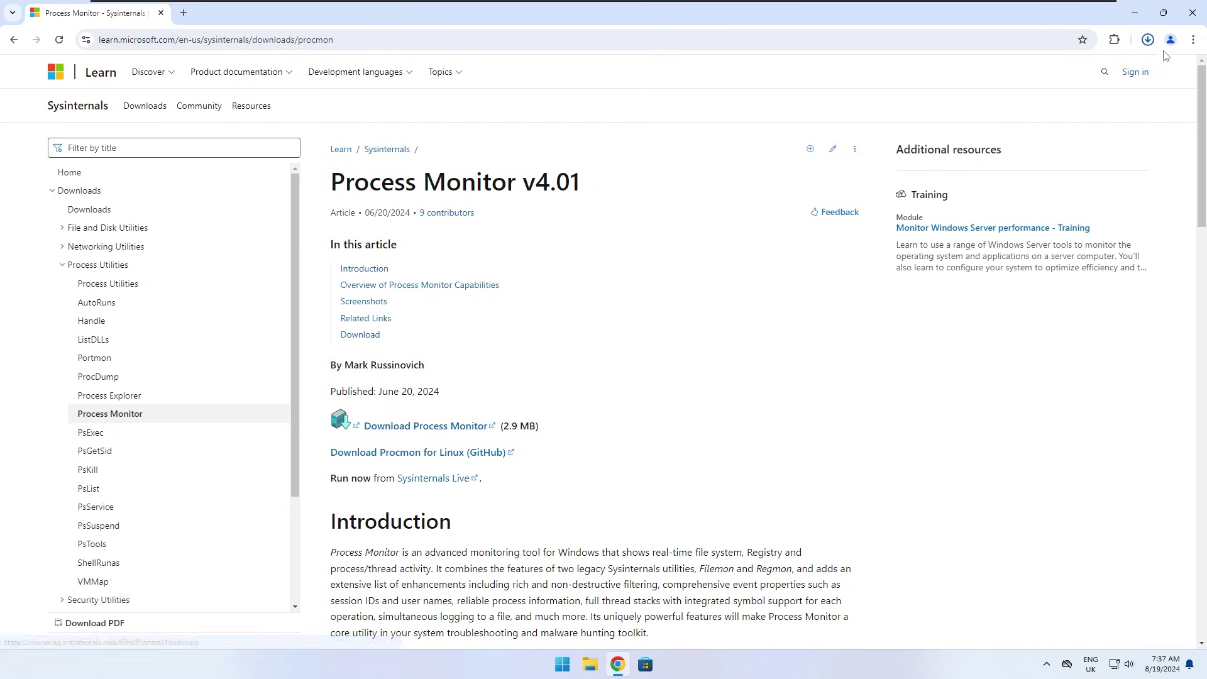
left_click(1147, 40)
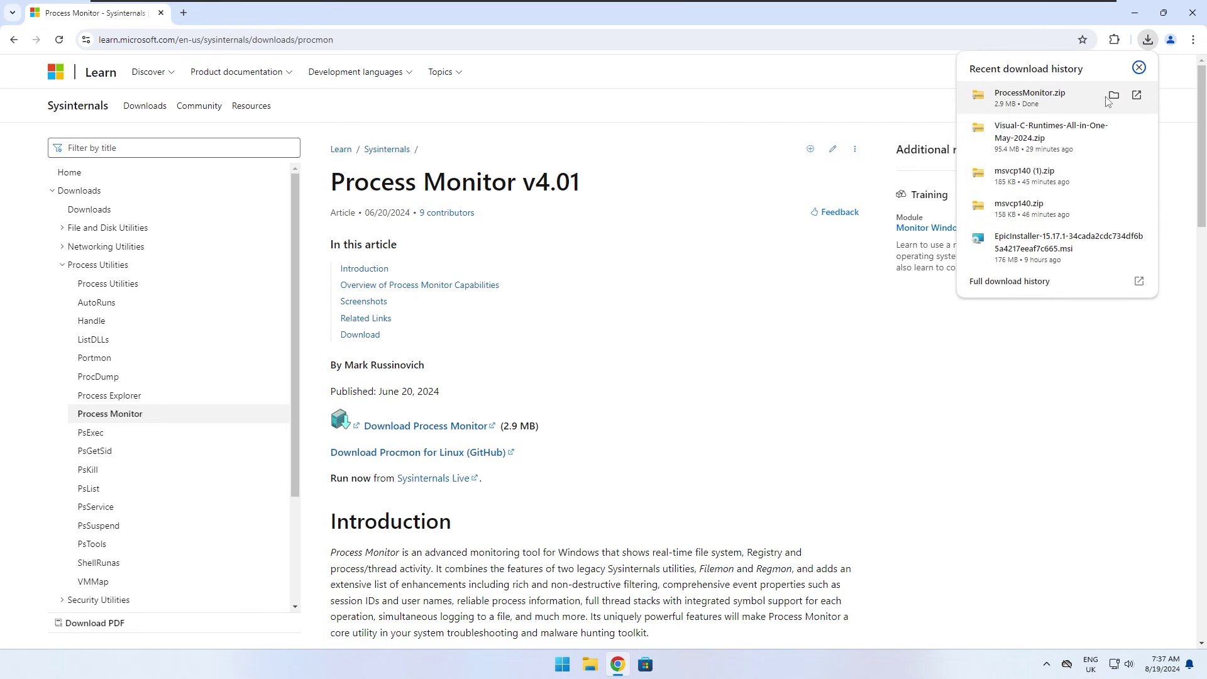
Step: Extract ProcessMonitor.zip from Downloads and select Procmon in the new ProcessMonitor folder
left_click(1113, 95)
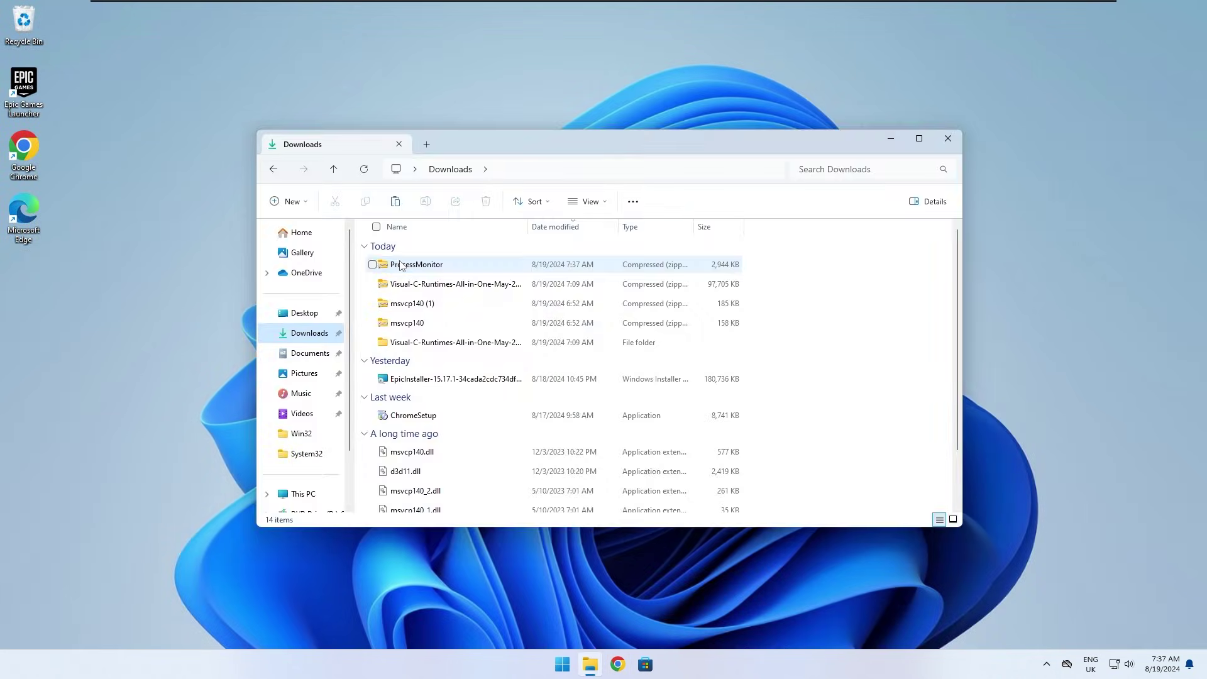
right_click(401, 263)
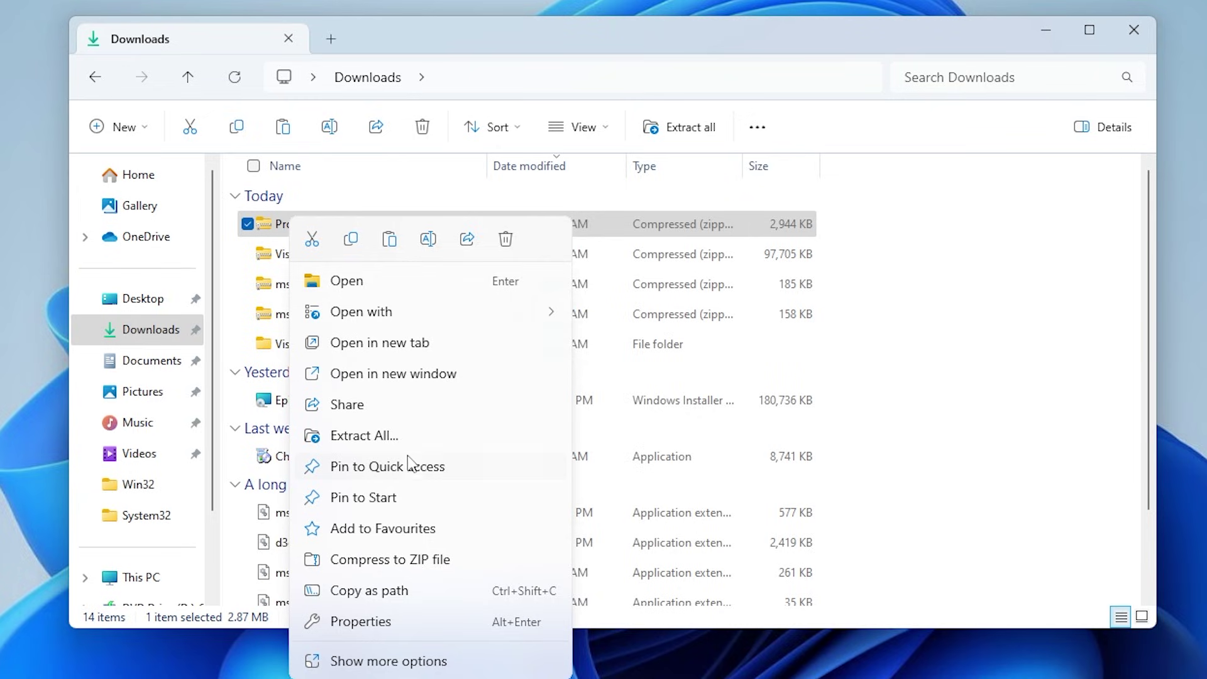
left_click(378, 437)
left_click(775, 509)
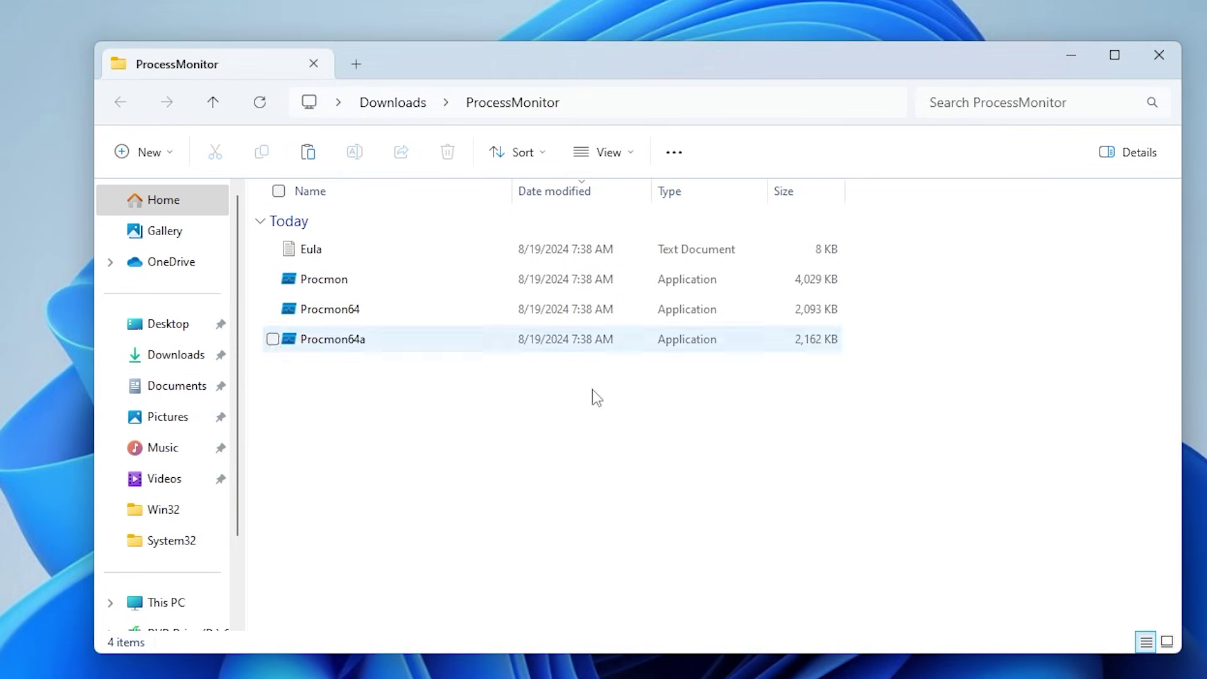
left_click(312, 289)
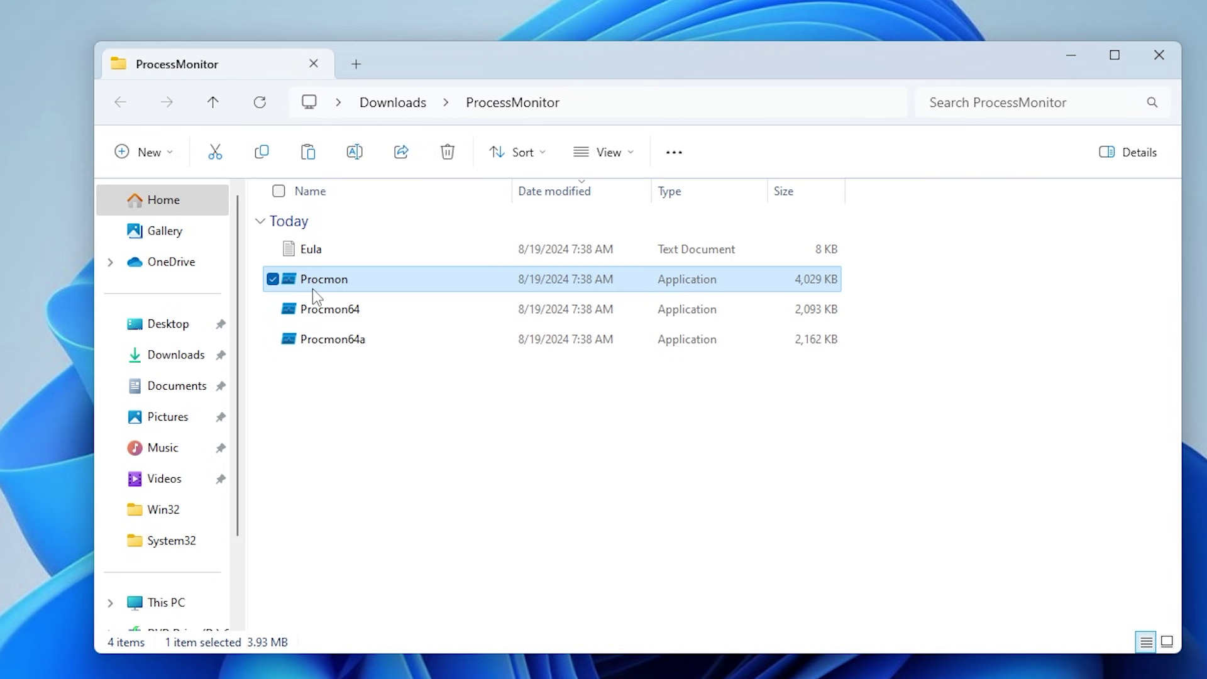
Step: Launch Procmon, close File Explorer, accept the license and grant administrator rights
double_click(311, 288)
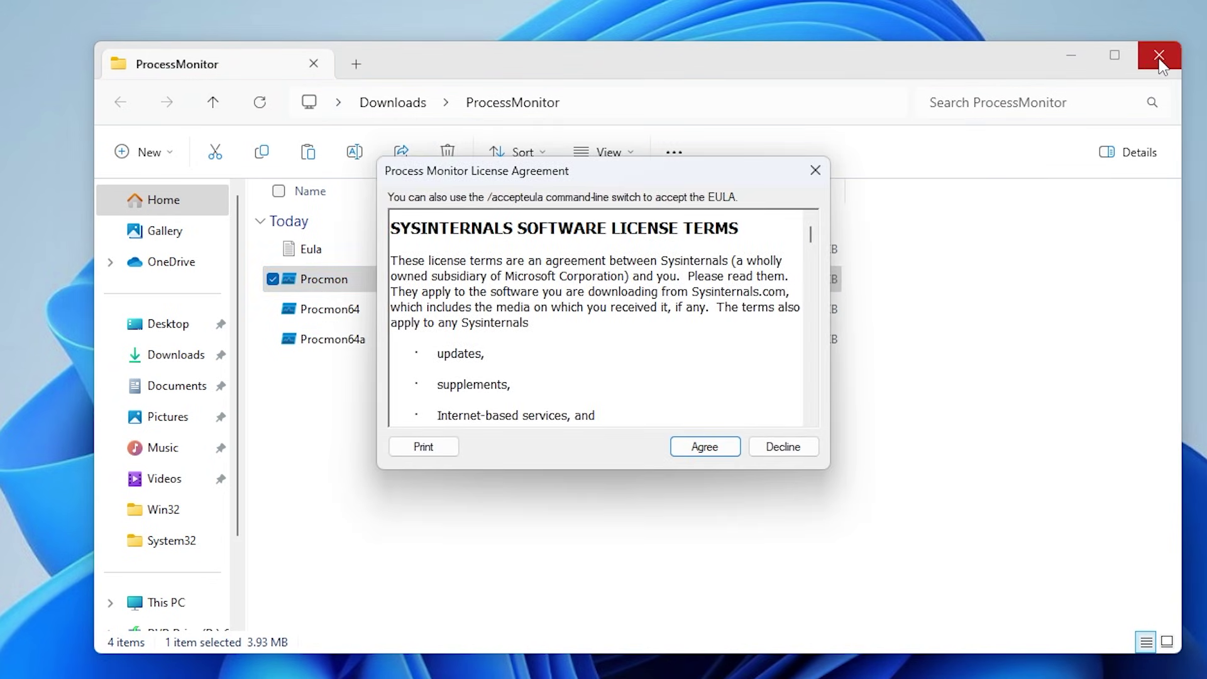
left_click(1160, 58)
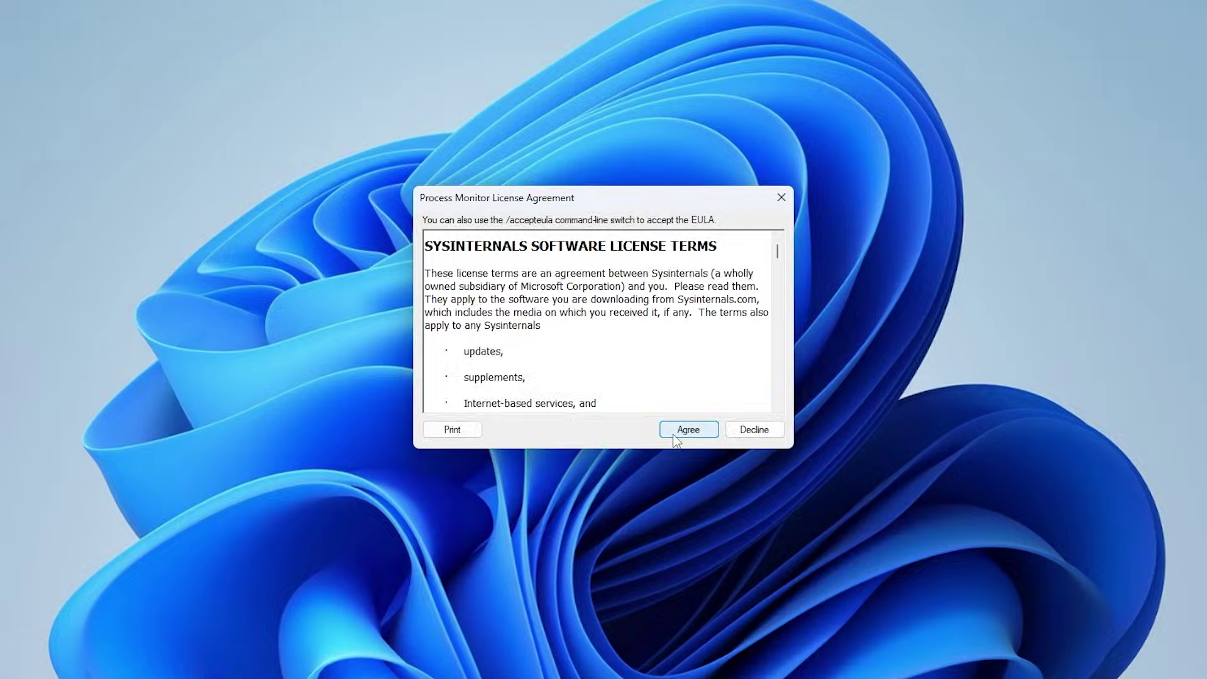
left_click(674, 433)
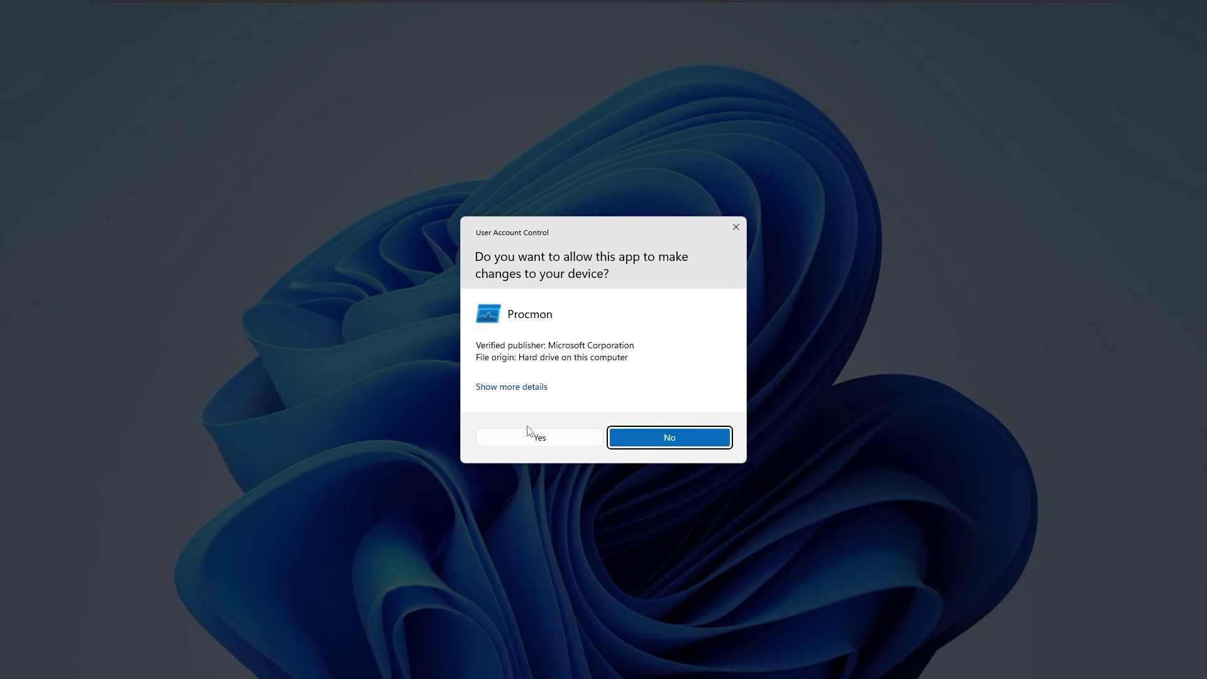
left_click(530, 436)
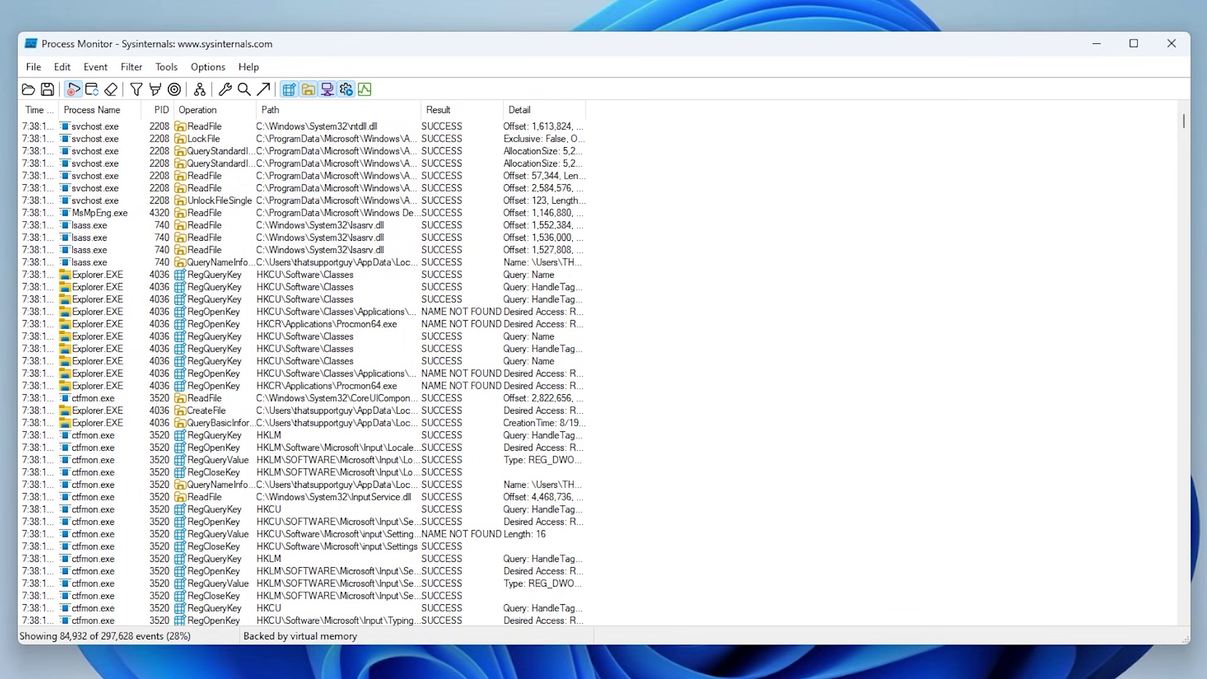
Step: Turn off Capture Events from the File menu and clear all captured events
left_click(33, 67)
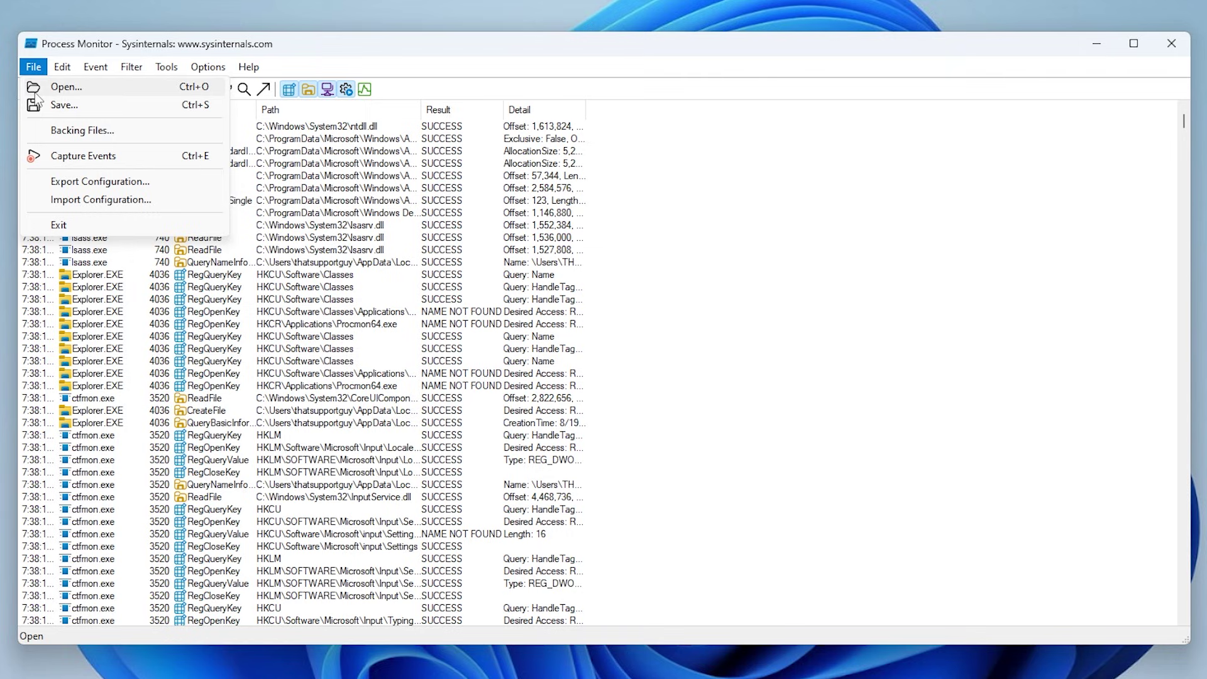
left_click(52, 156)
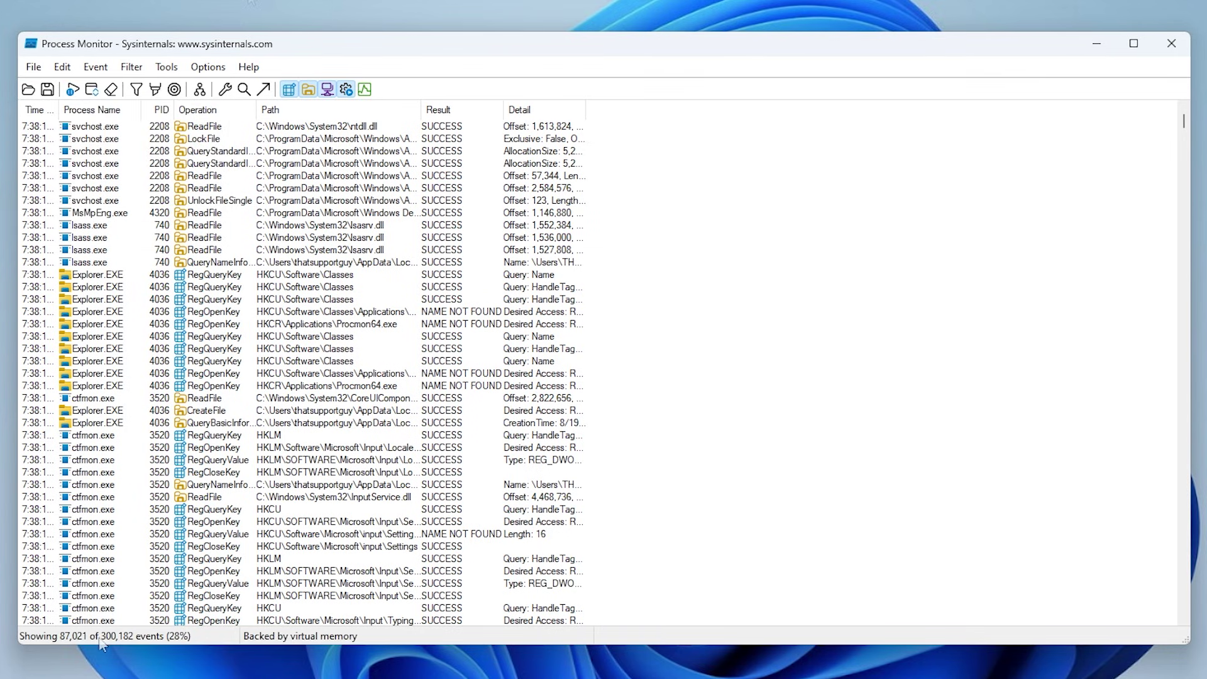
left_click(111, 92)
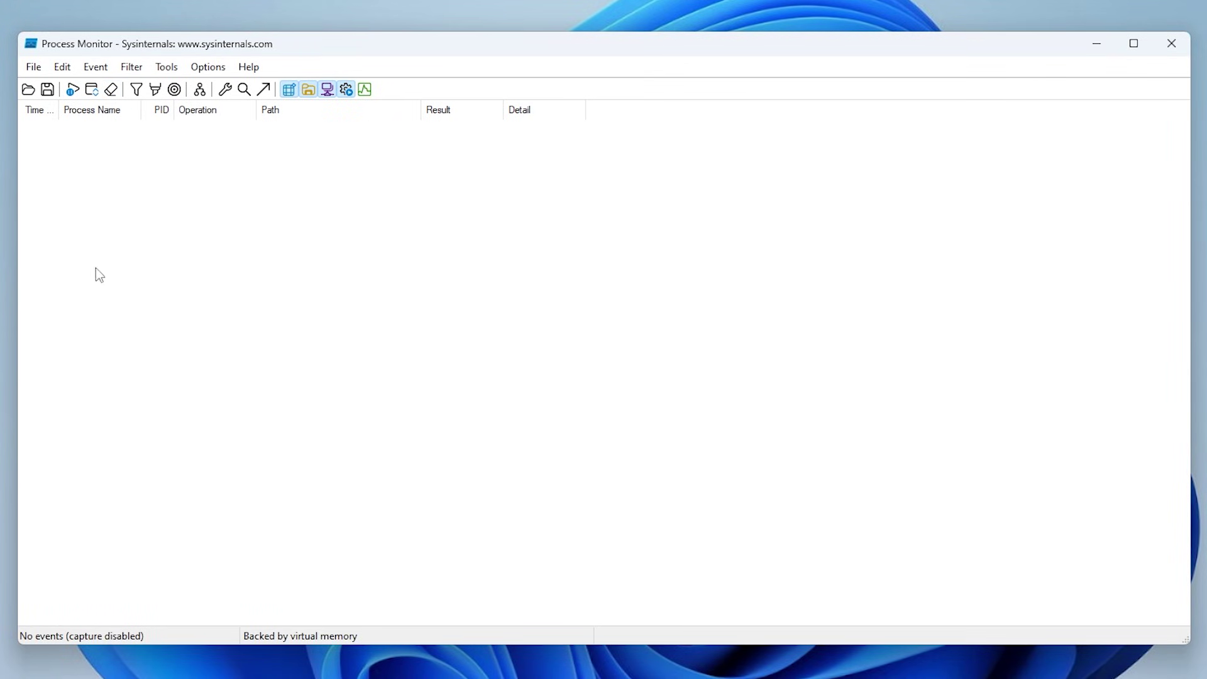
Step: Add an include filter rule: Process Name is EpicGamesLauncher.exe, and apply it
left_click(136, 89)
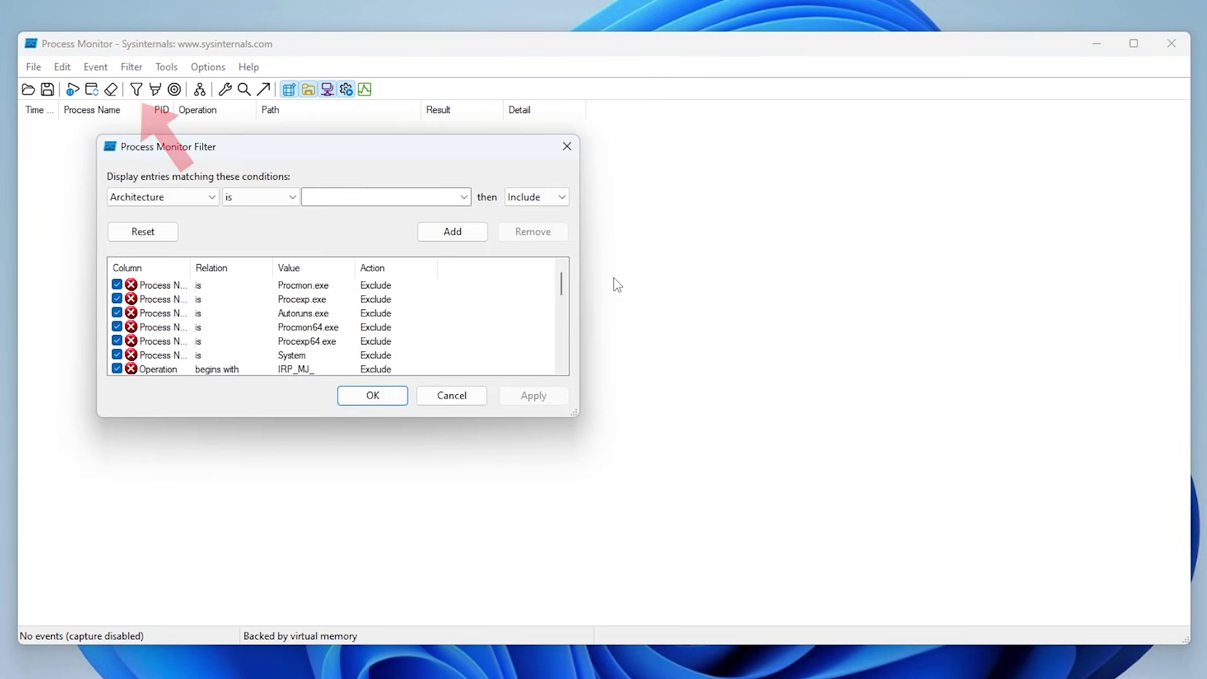
left_click(211, 197)
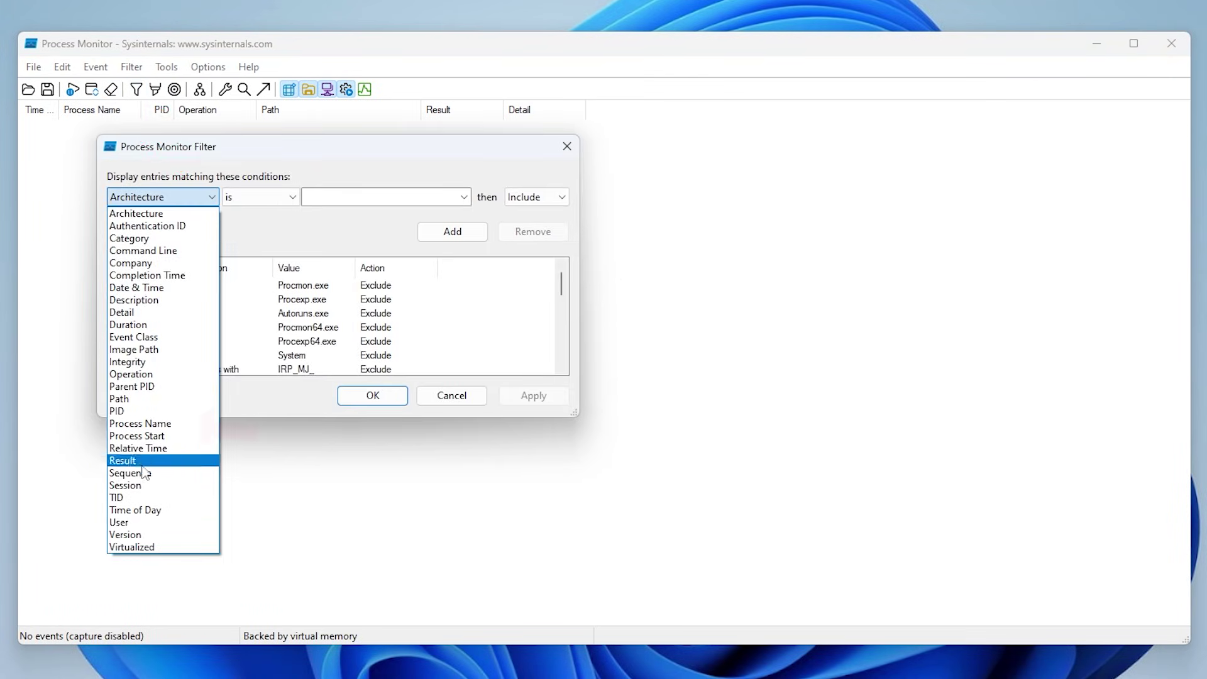
left_click(164, 427)
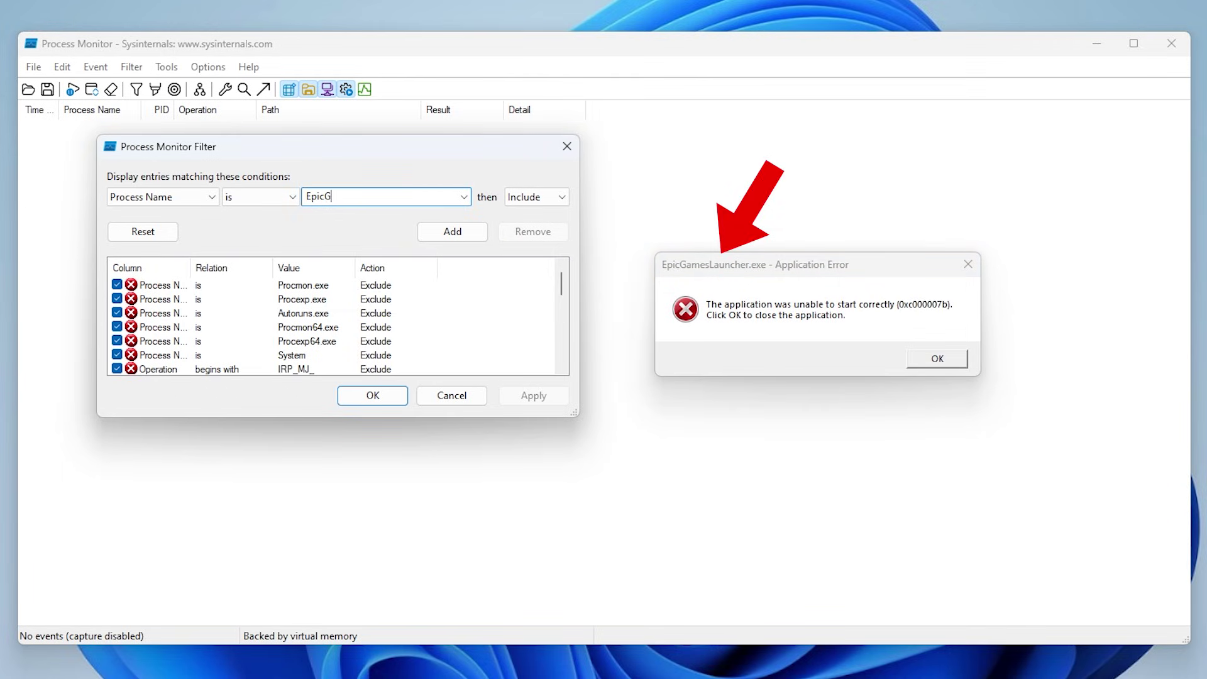
type("amesLauncher.exe")
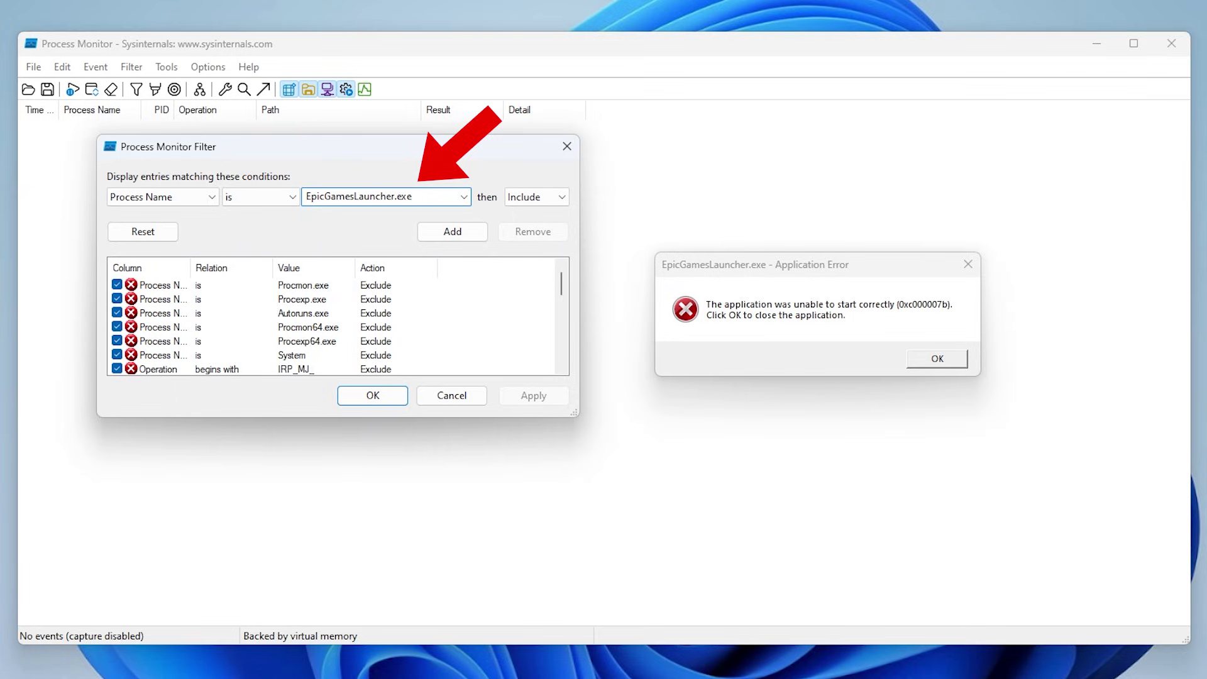
left_click(451, 234)
left_click(401, 392)
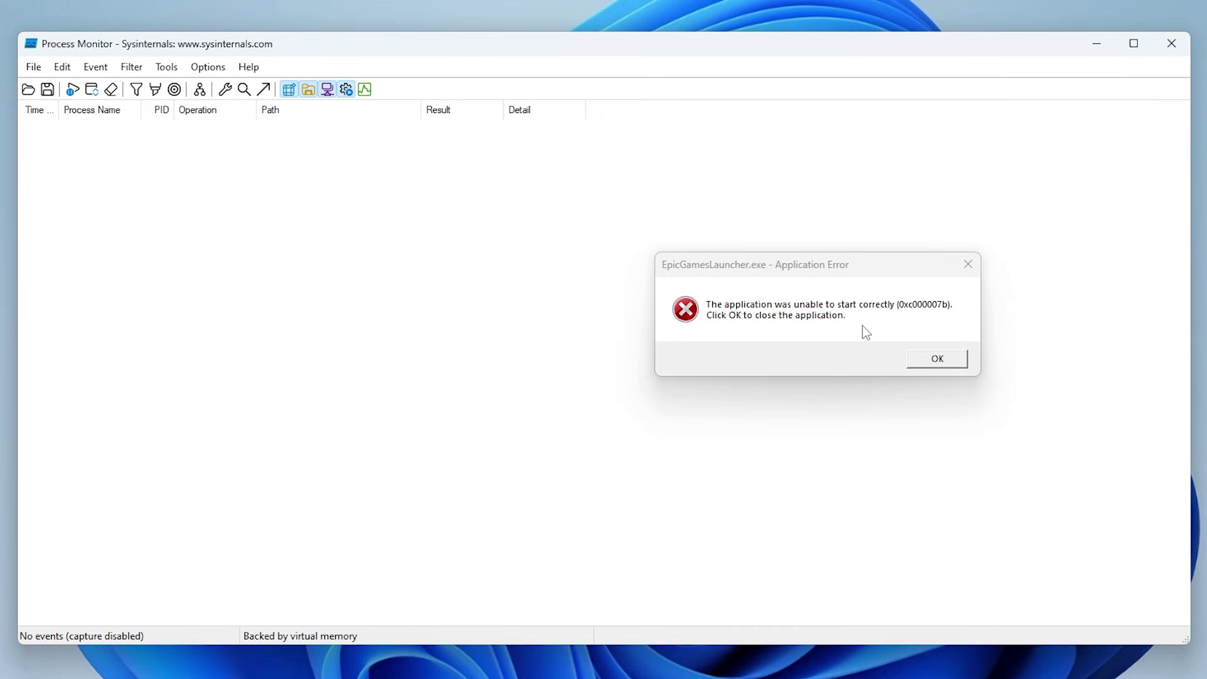
Step: Resume capture, relaunch Epic Games Launcher, dismiss its error, and stop capturing in Process Monitor
left_click(969, 267)
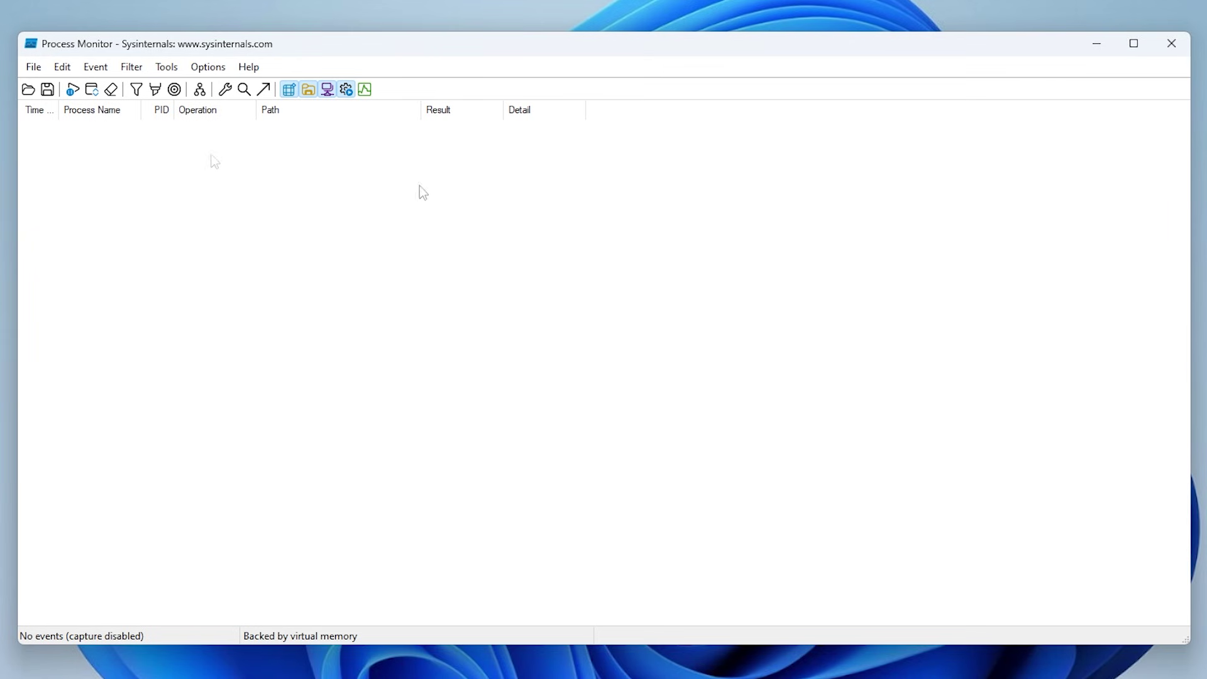
left_click(26, 66)
left_click(51, 159)
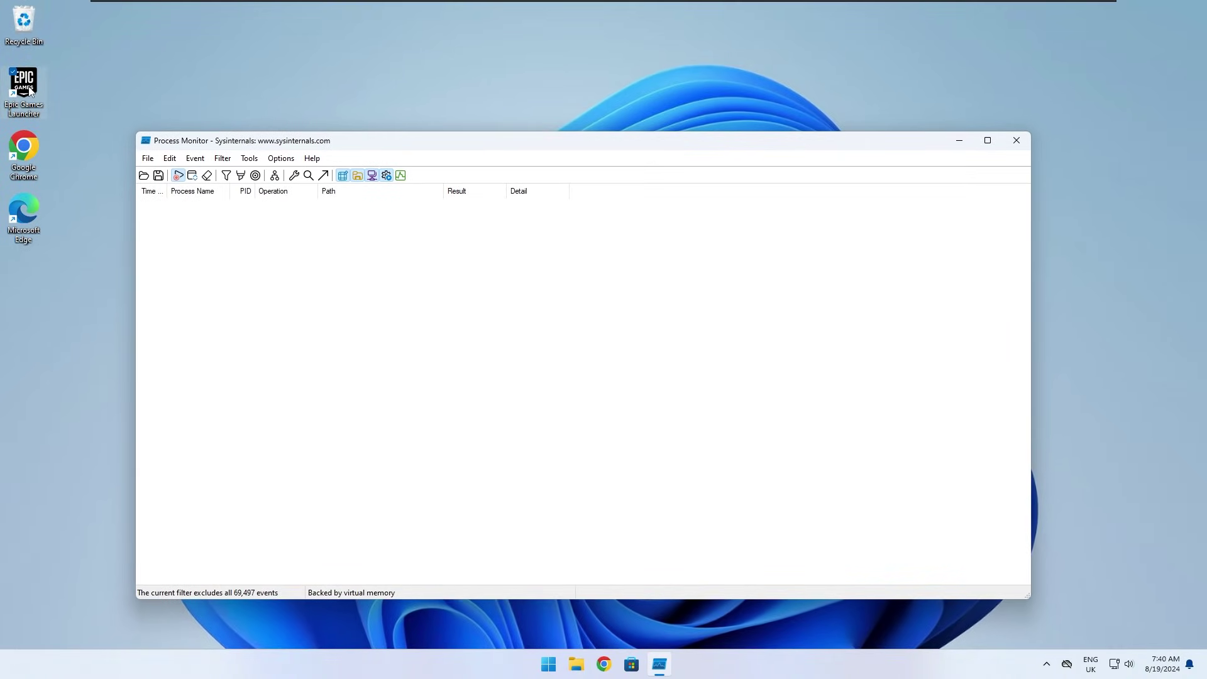
double_click(24, 85)
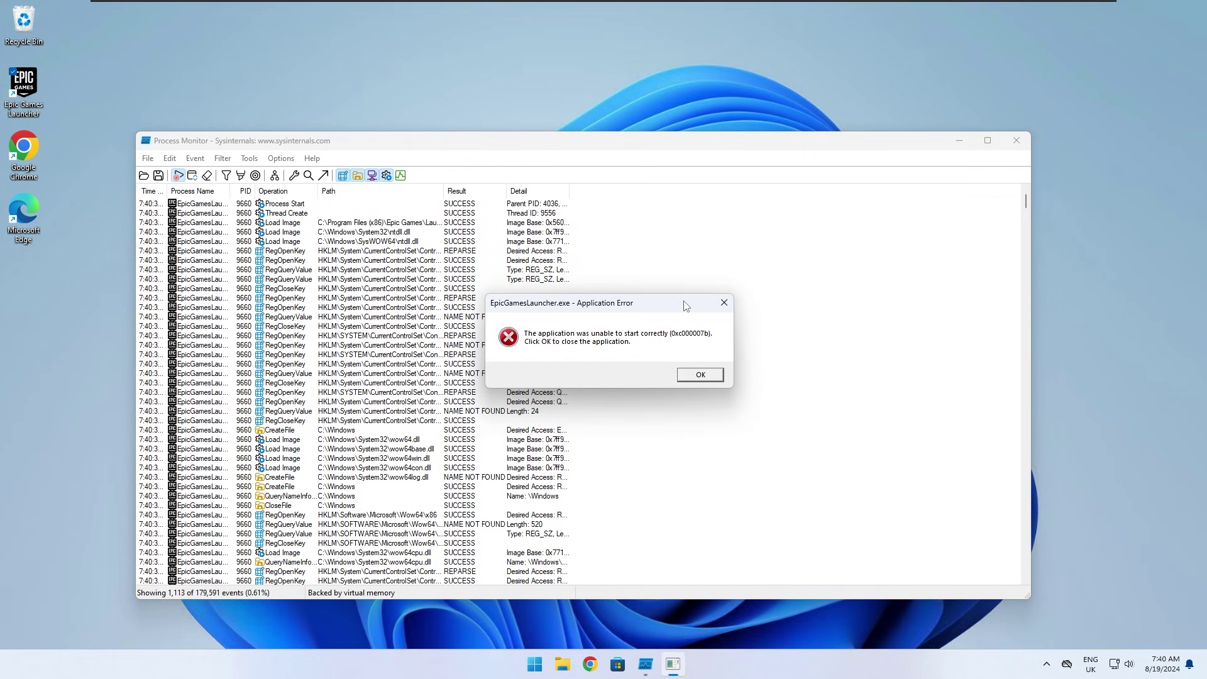
left_click_drag(685, 306, 779, 306)
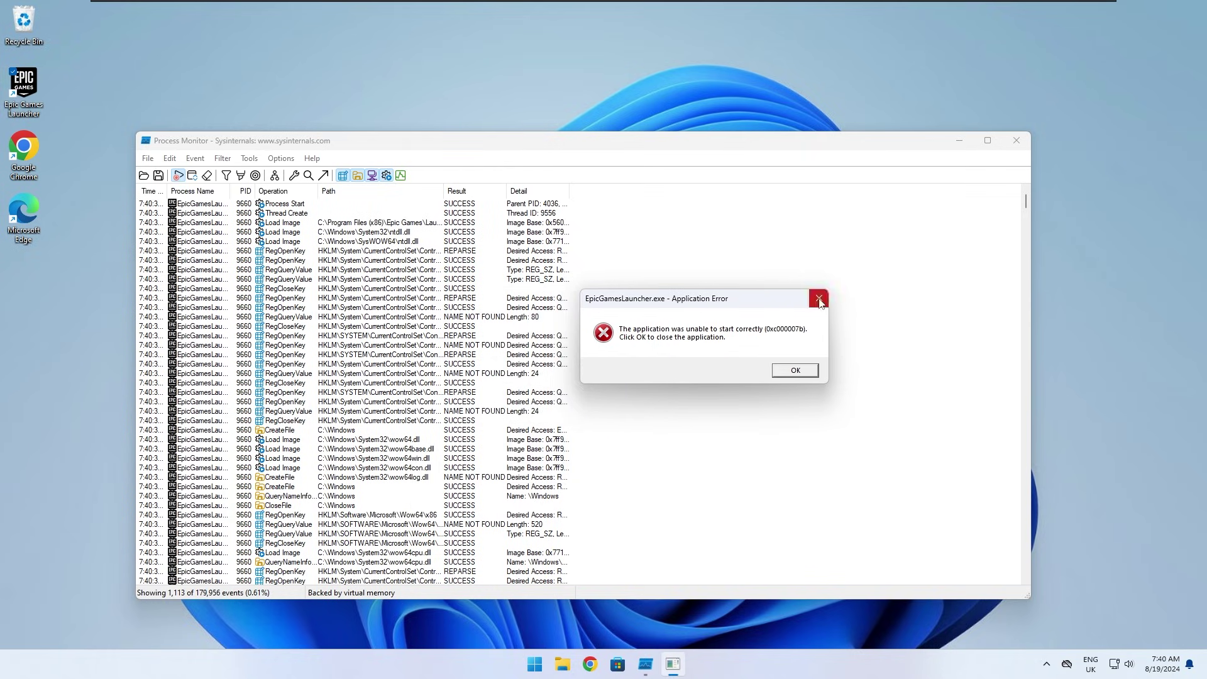
left_click(818, 298)
left_click(134, 150)
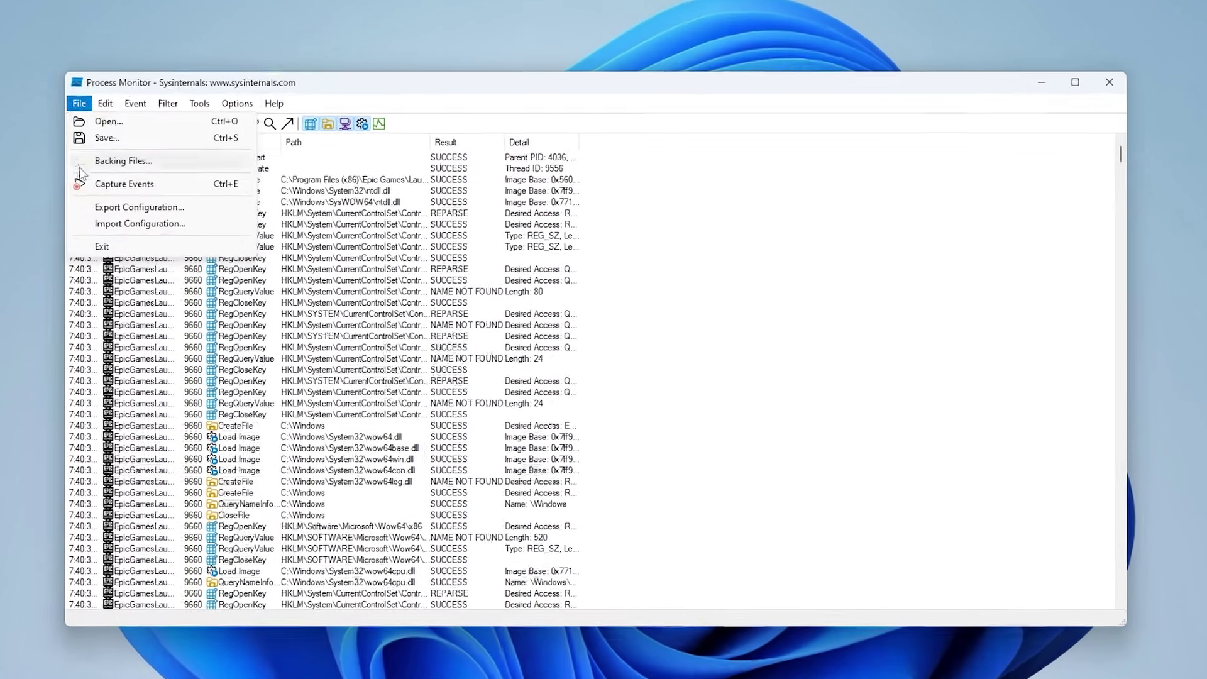
key("Escape")
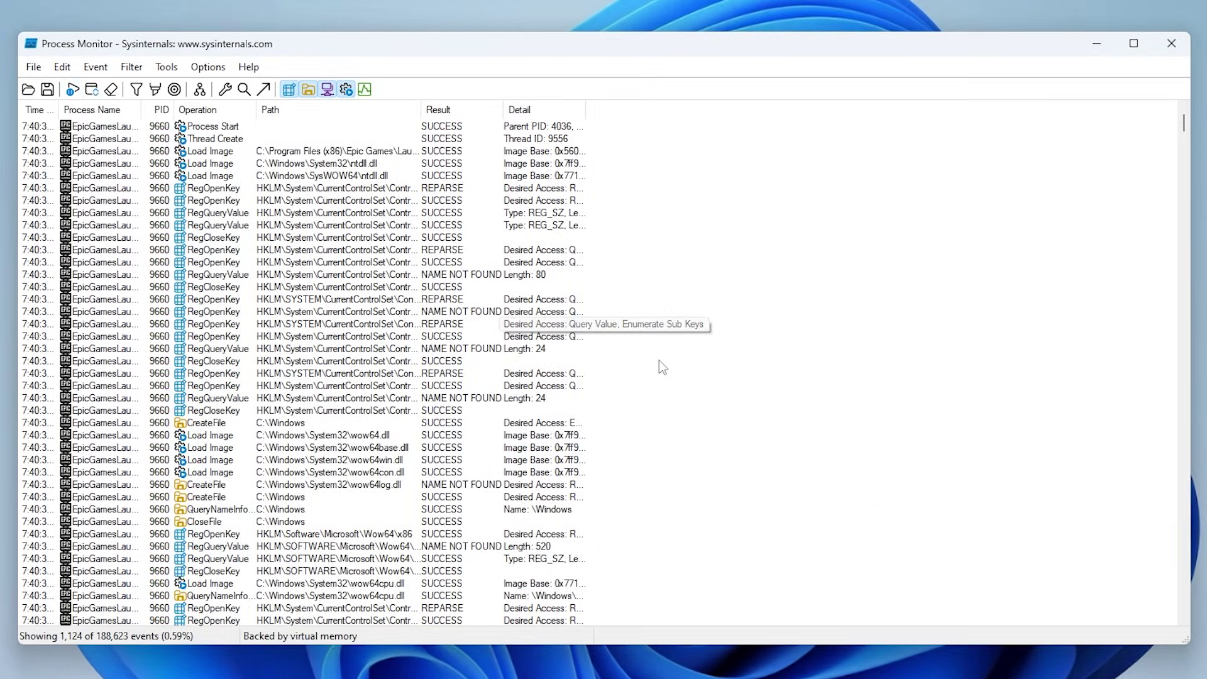
Step: Highlight all NAME NOT FOUND results and widen the Path column to show full paths
left_click(442, 279)
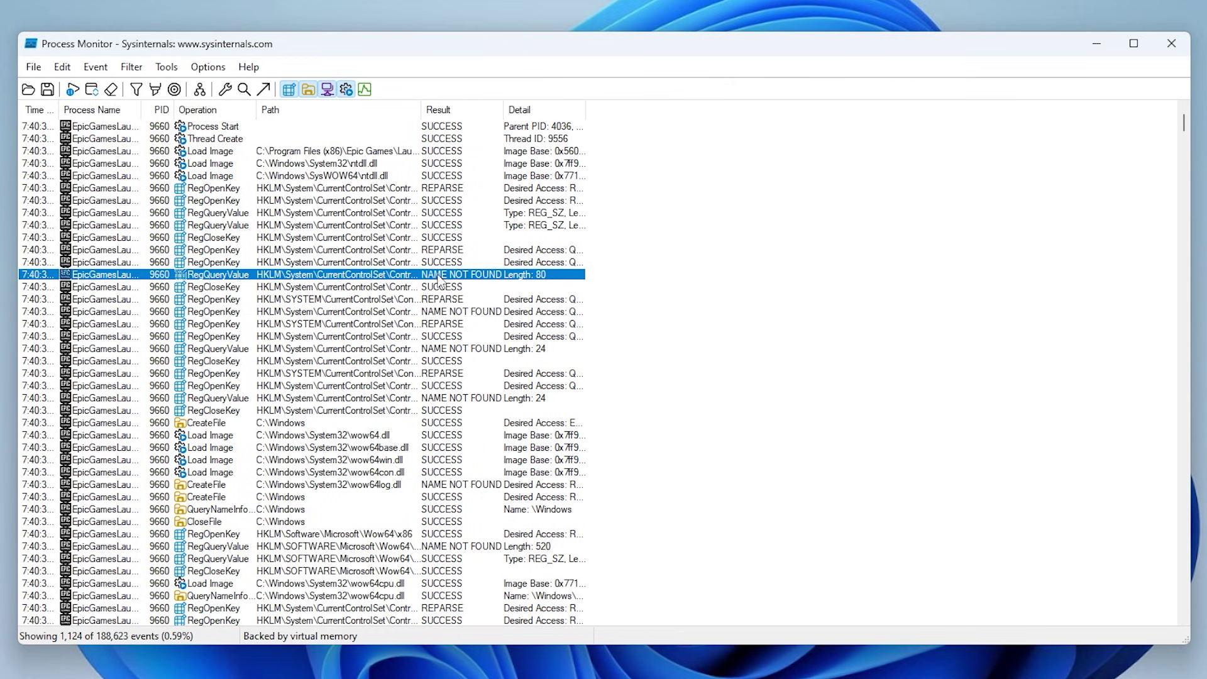
right_click(440, 280)
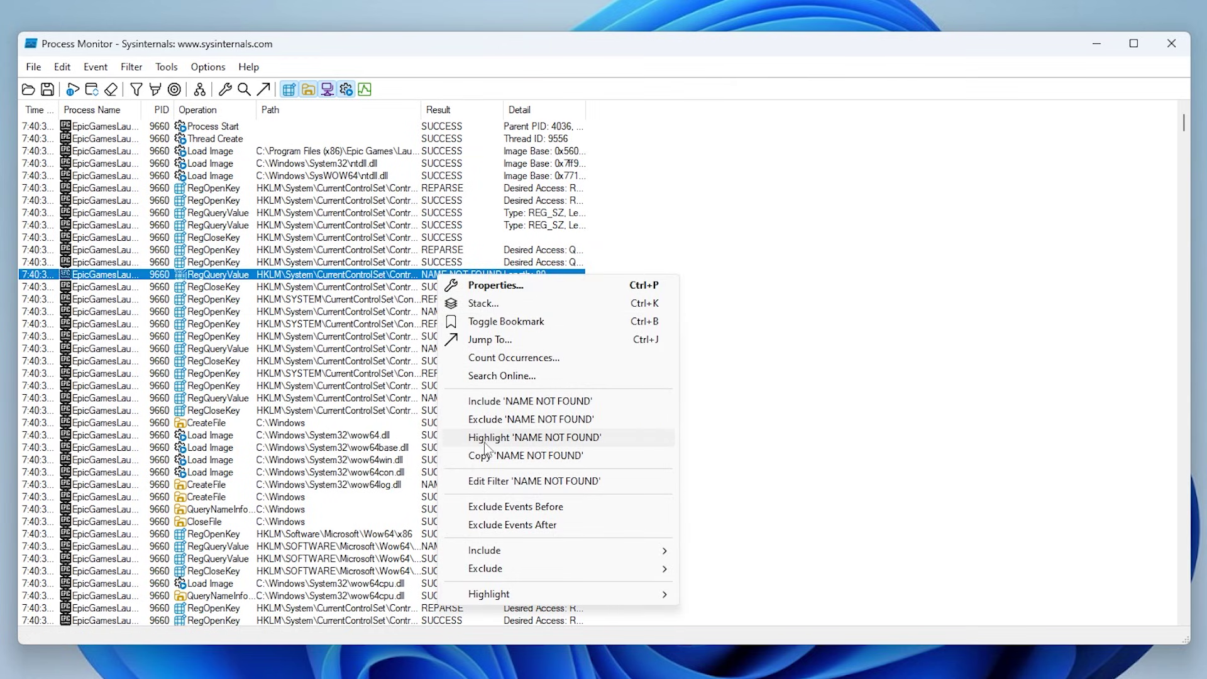
left_click(534, 438)
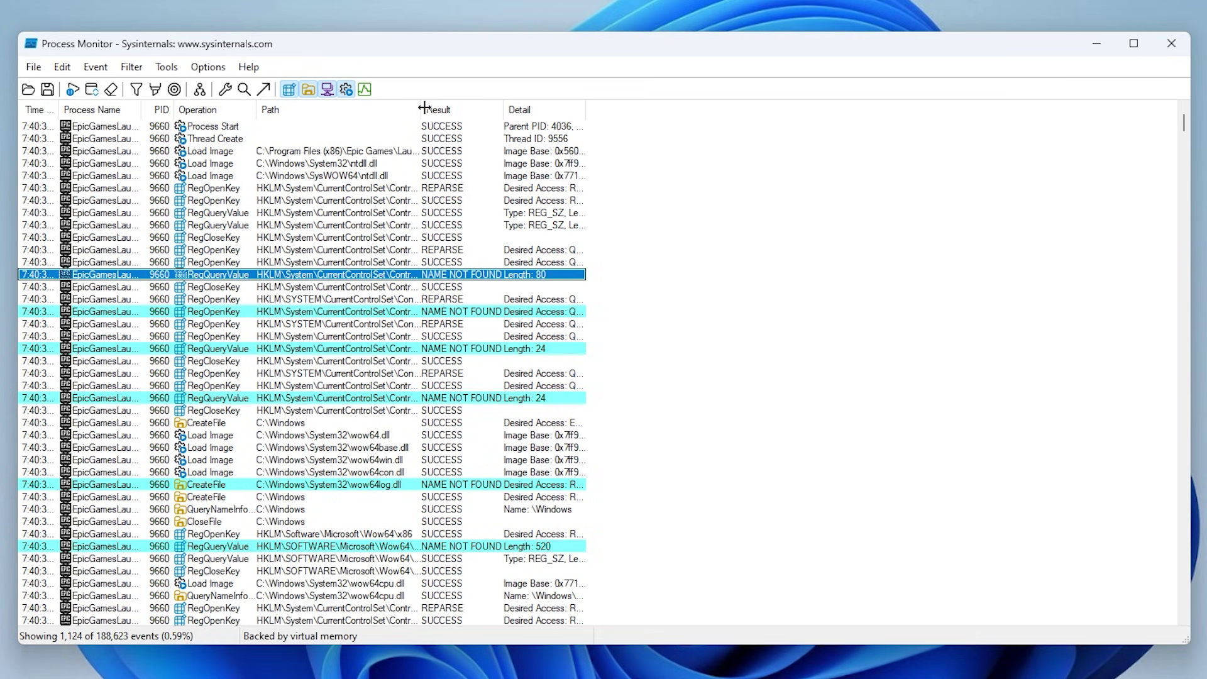
left_click_drag(424, 108, 714, 117)
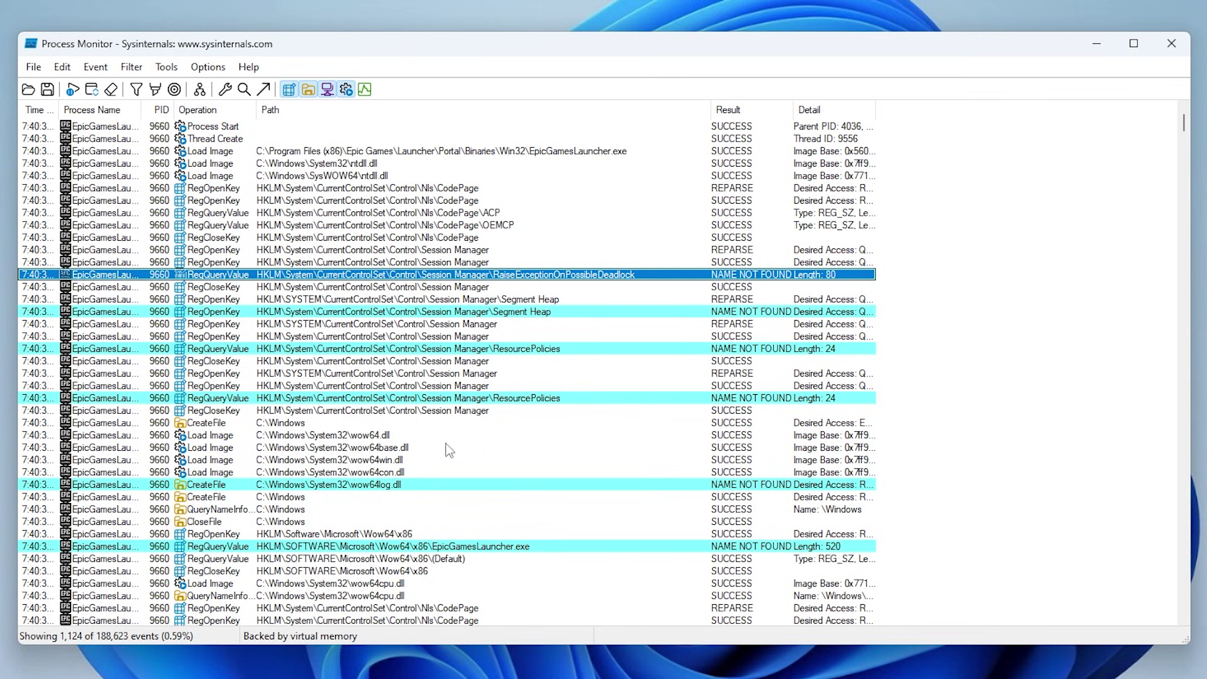
Step: Scroll down the event list to the launcher's XINPUT1_3.dll CreateFile lookups
scroll(474, 481, "down", 2)
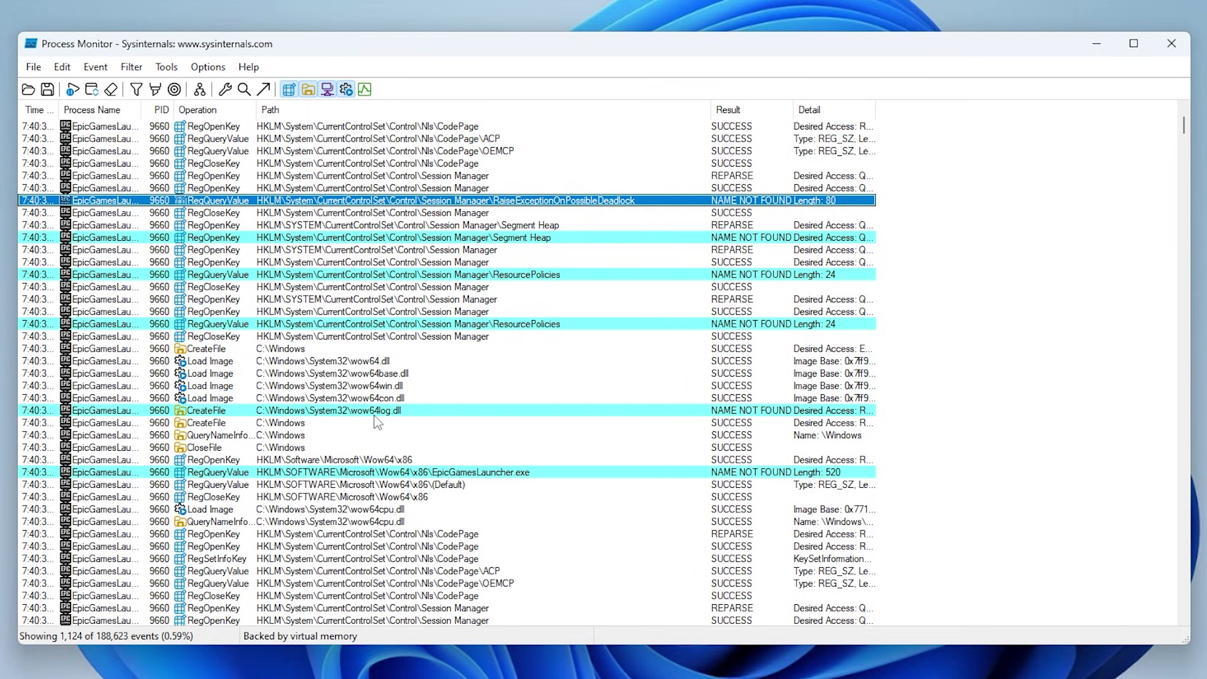
scroll(376, 423, "down", 1)
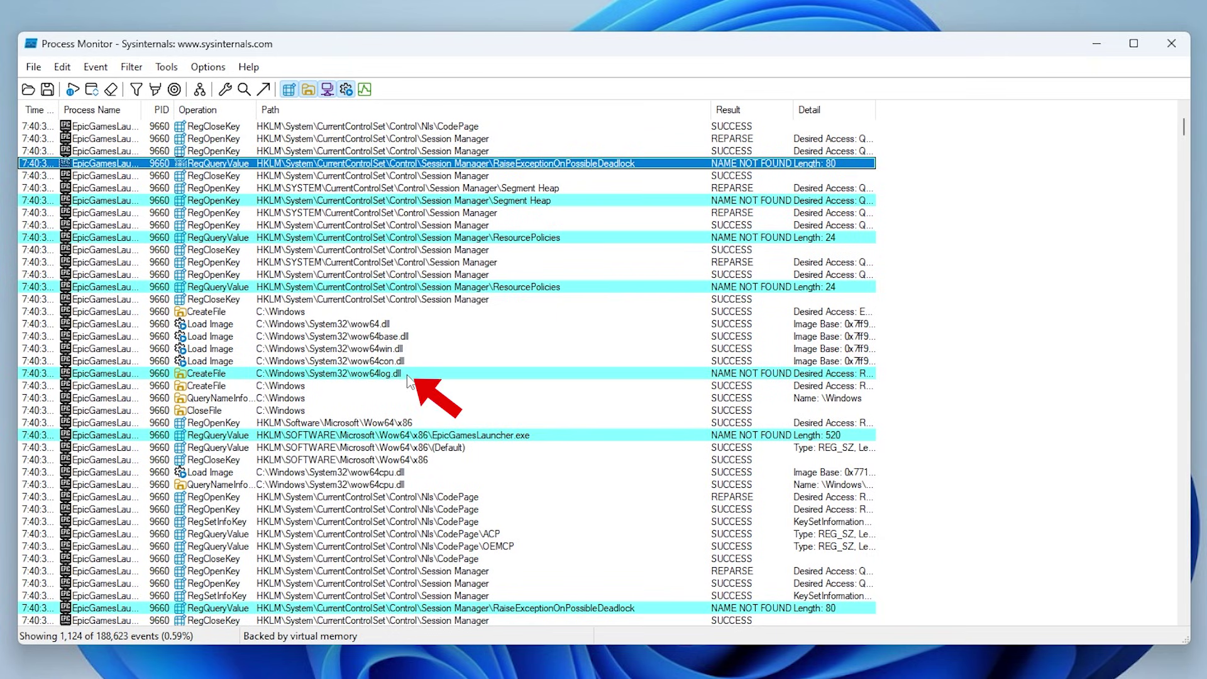
scroll(406, 375, "down", 10)
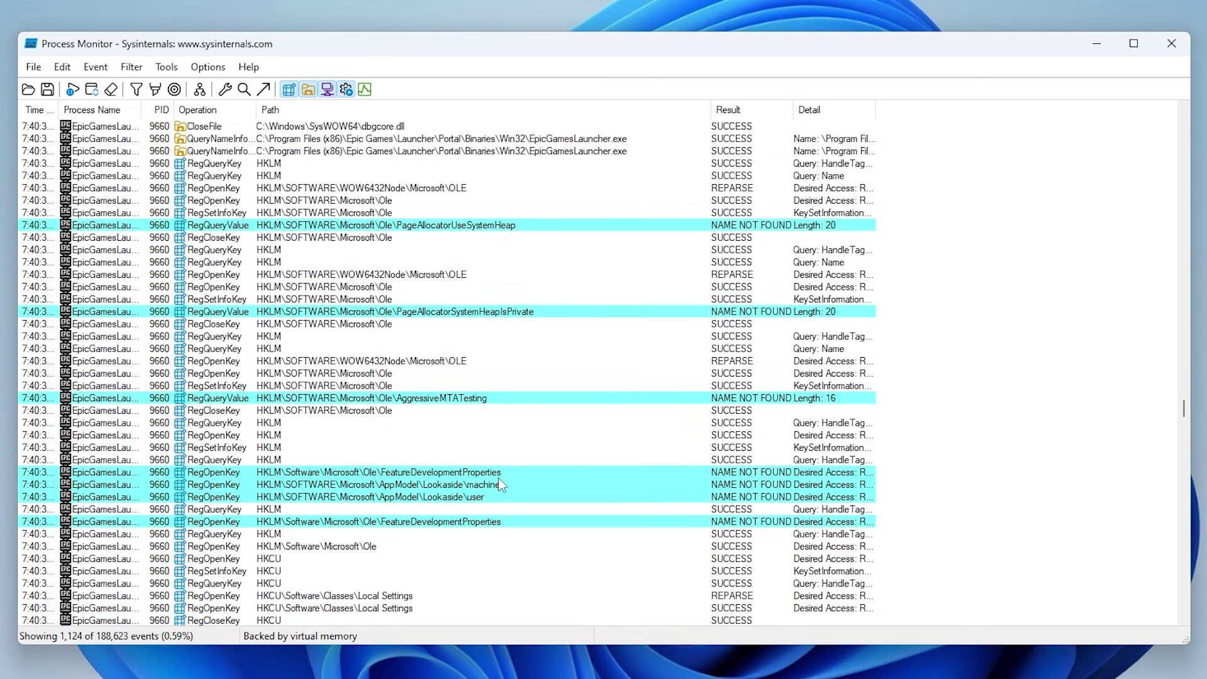
scroll(493, 498, "down", 20)
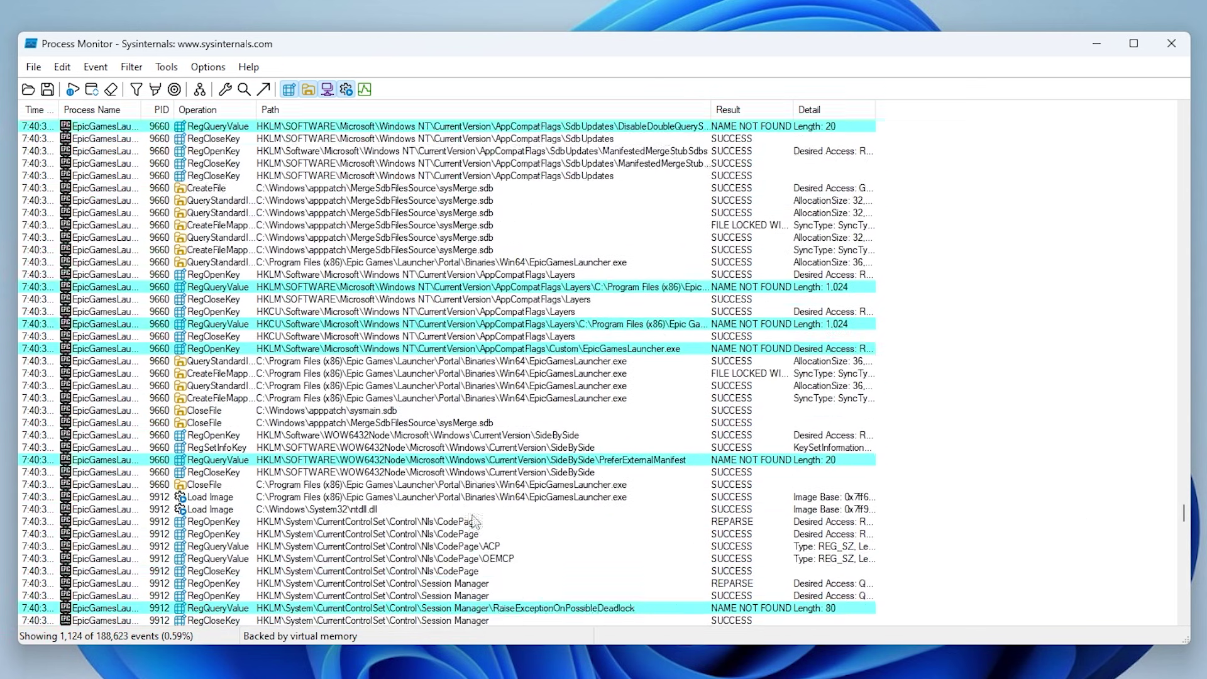
scroll(472, 520, "down", 20)
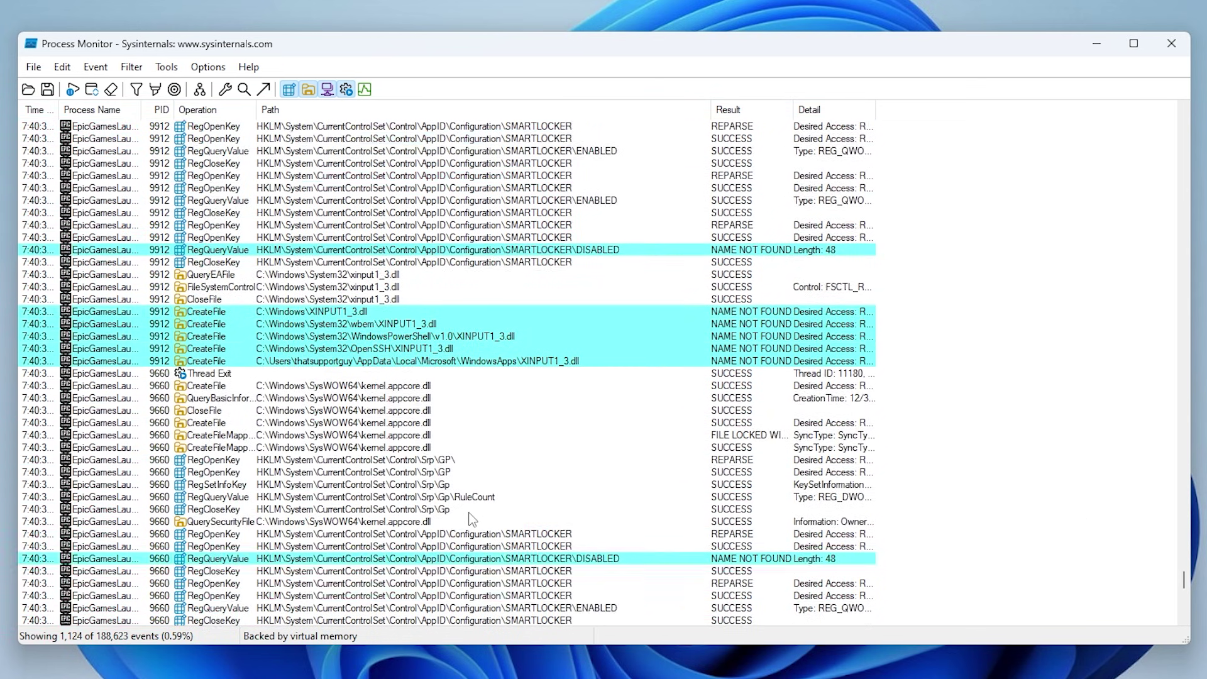
scroll(447, 512, "down", 5)
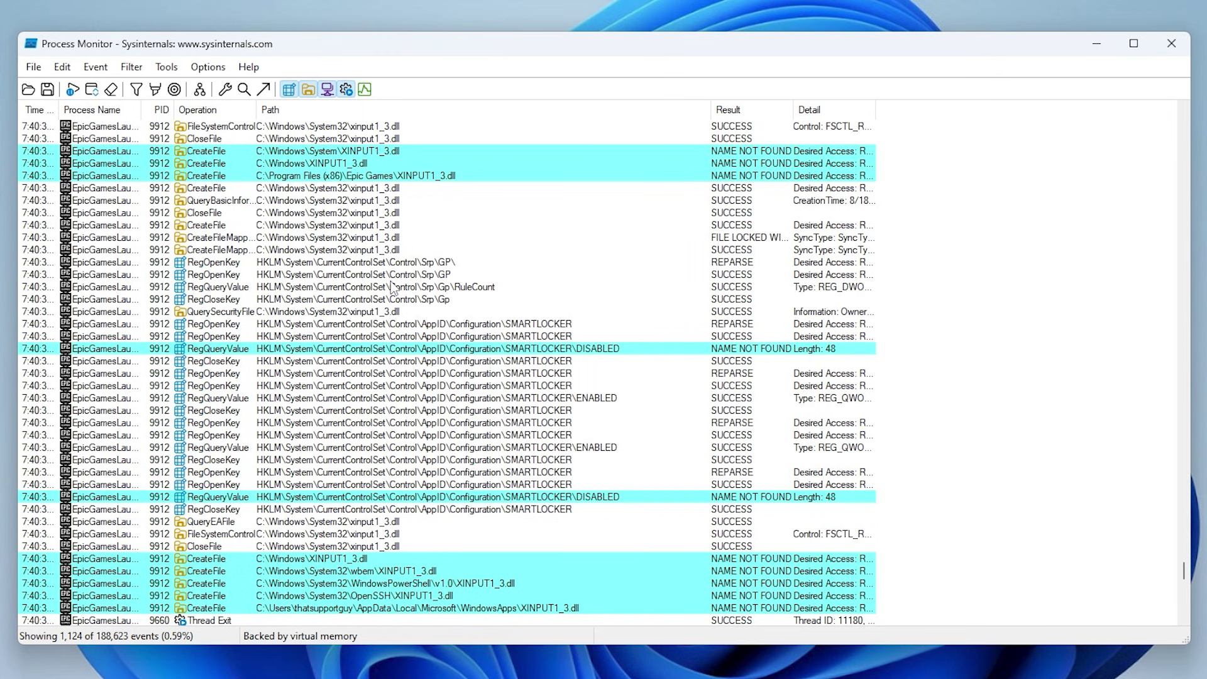
scroll(393, 287, "down", 5)
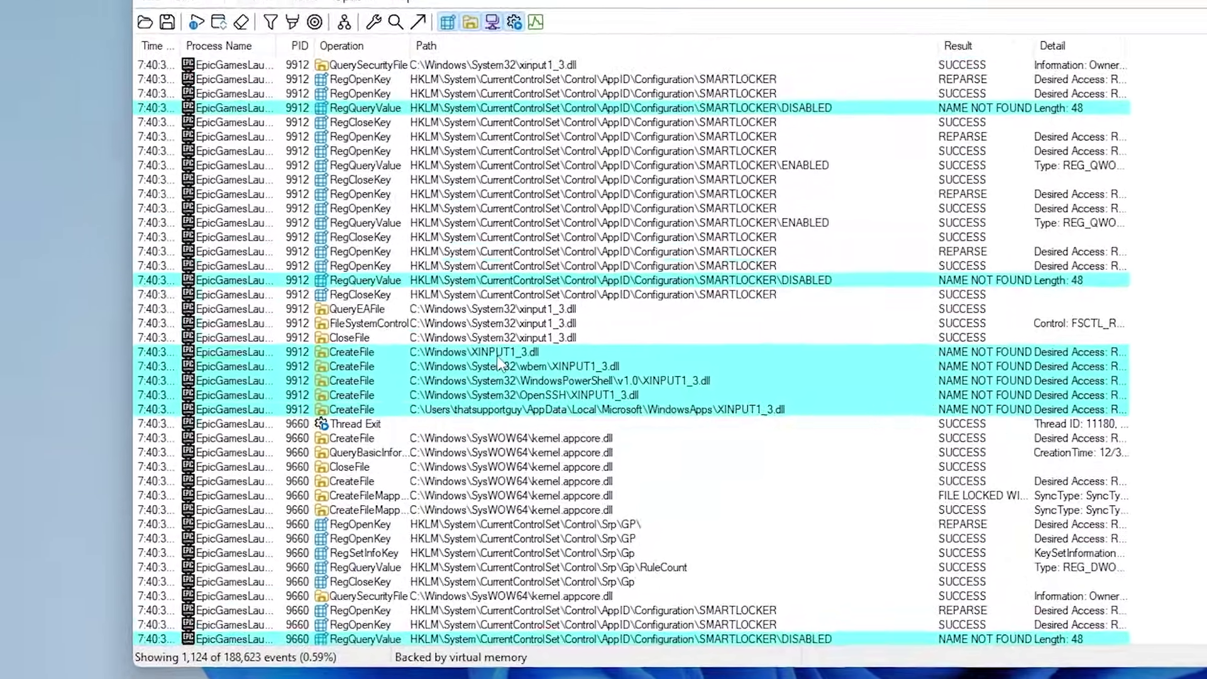
Step: Delete xinput1_3.dll from C:\Windows\System32 in File Explorer
key("super+e")
left_click(93, 613)
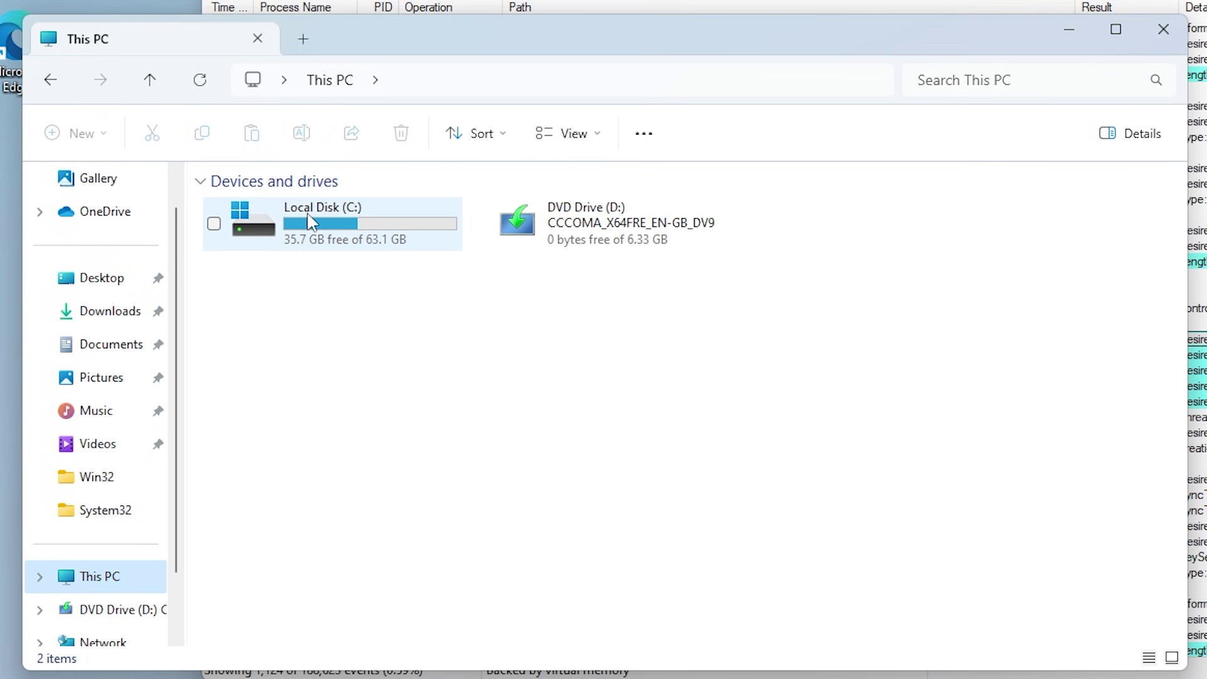
double_click(308, 221)
double_click(305, 399)
scroll(305, 399, "down", 9)
scroll(308, 479, "down", 10)
double_click(255, 398)
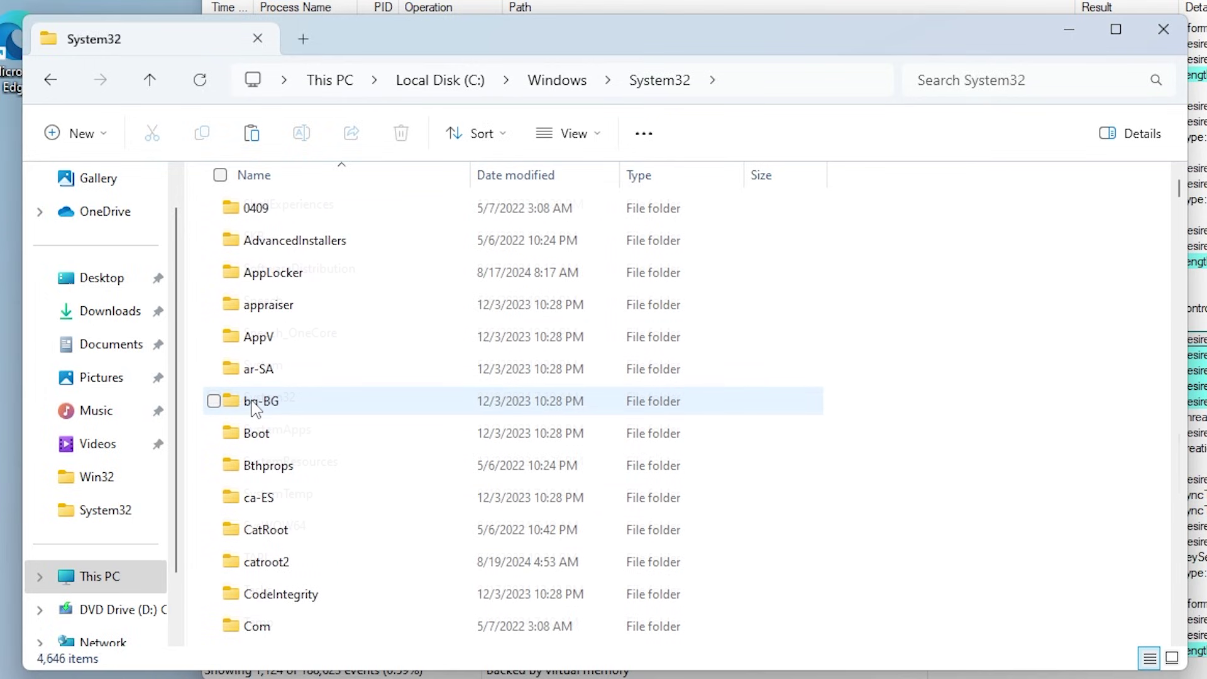
scroll(255, 409, "down", 11)
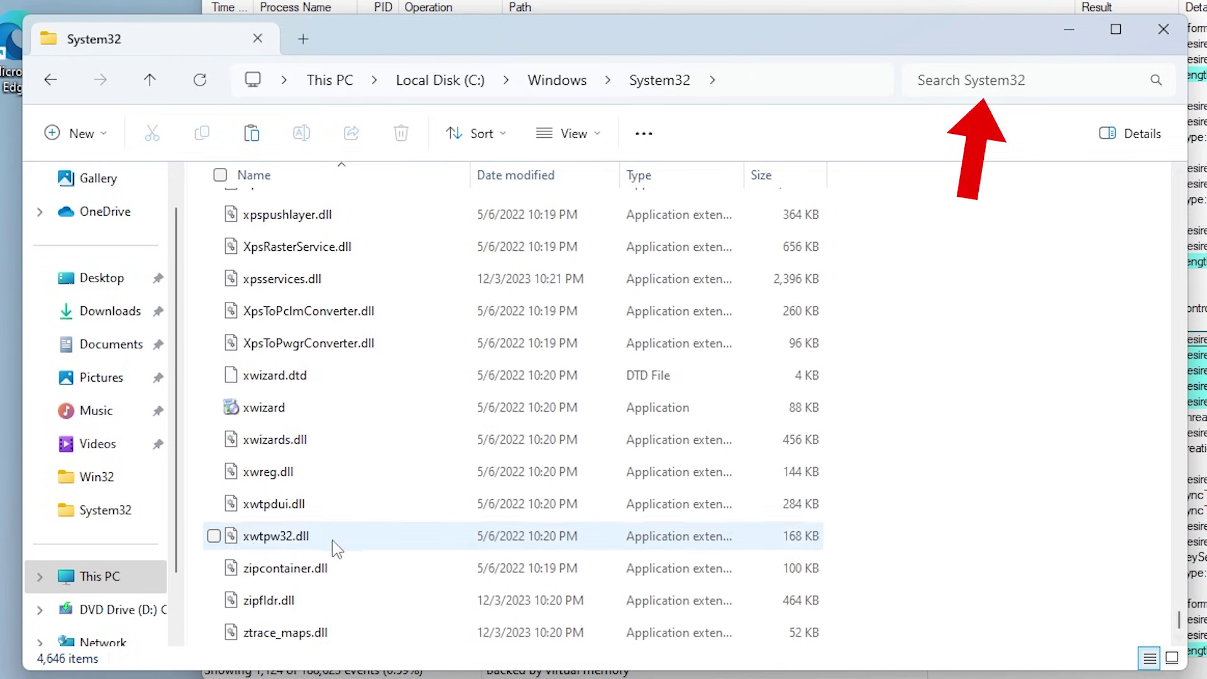
scroll(336, 538, "up", 5)
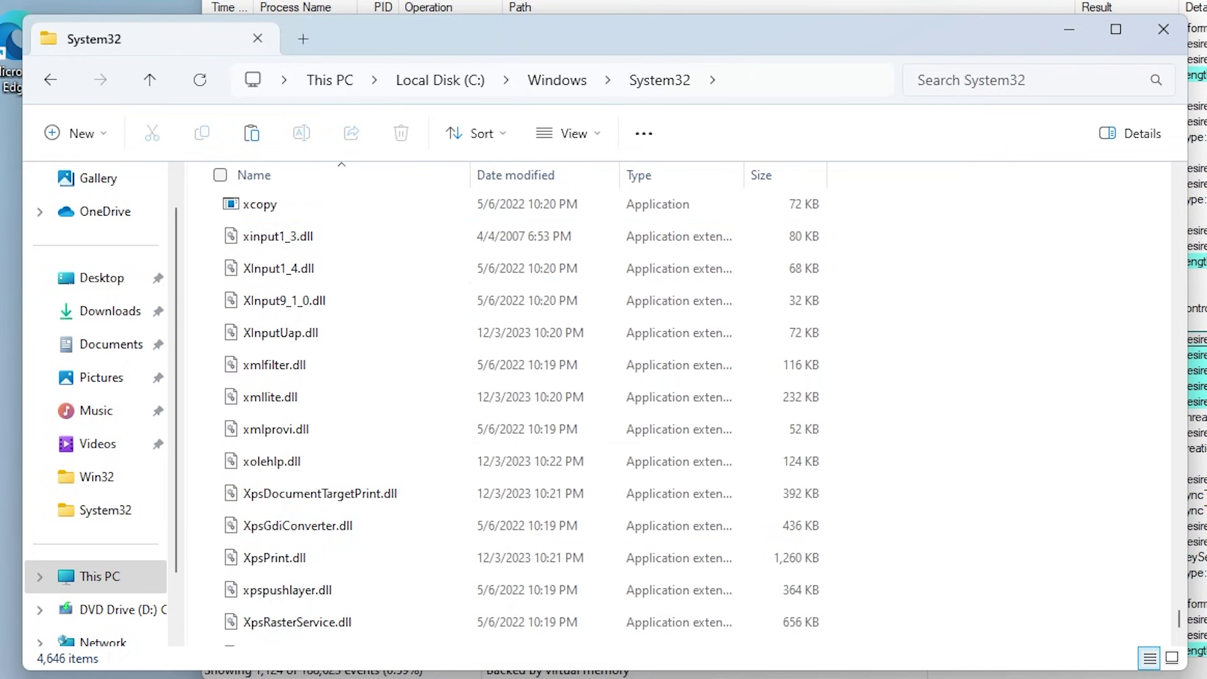
left_click(264, 239)
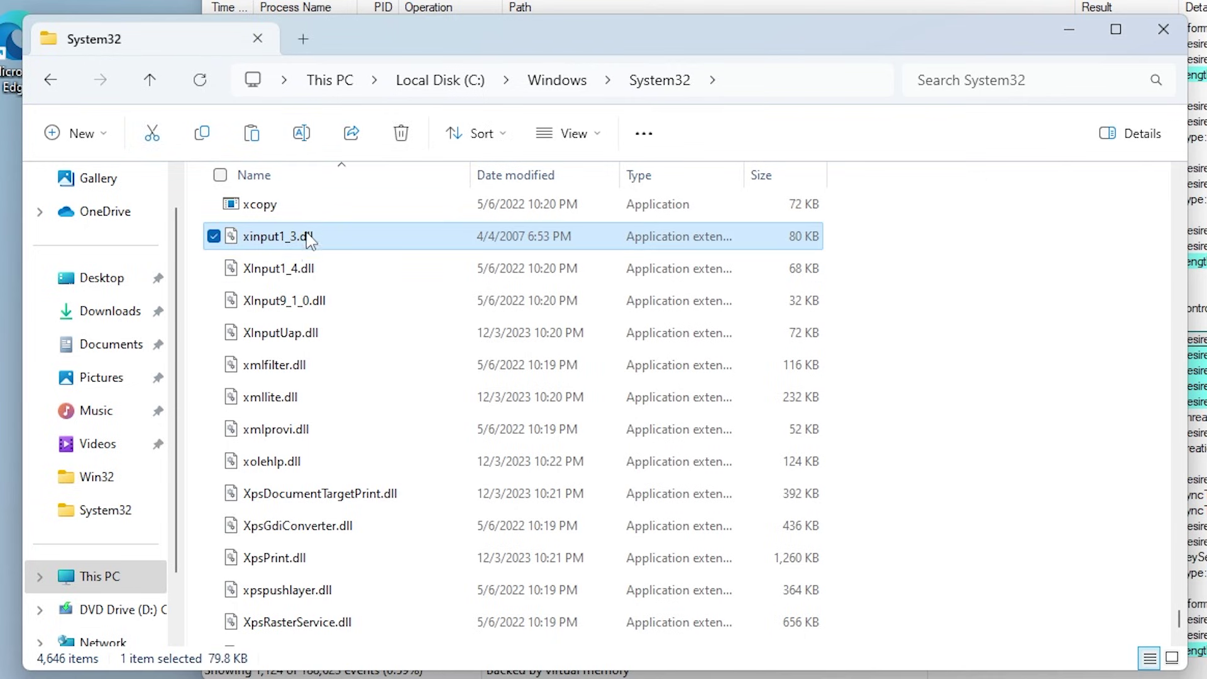
left_click(406, 129)
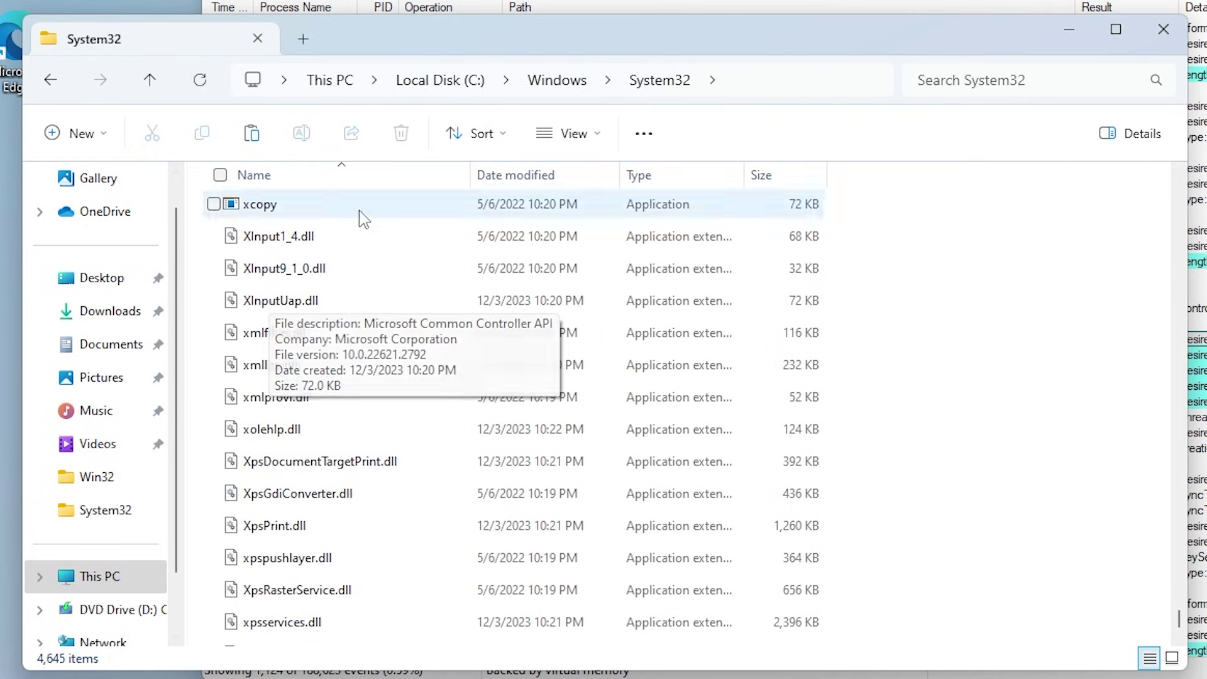
Step: Delete xinput1_3.dll from C:\Windows\SysWOW64, granting administrator permission
left_click(553, 82)
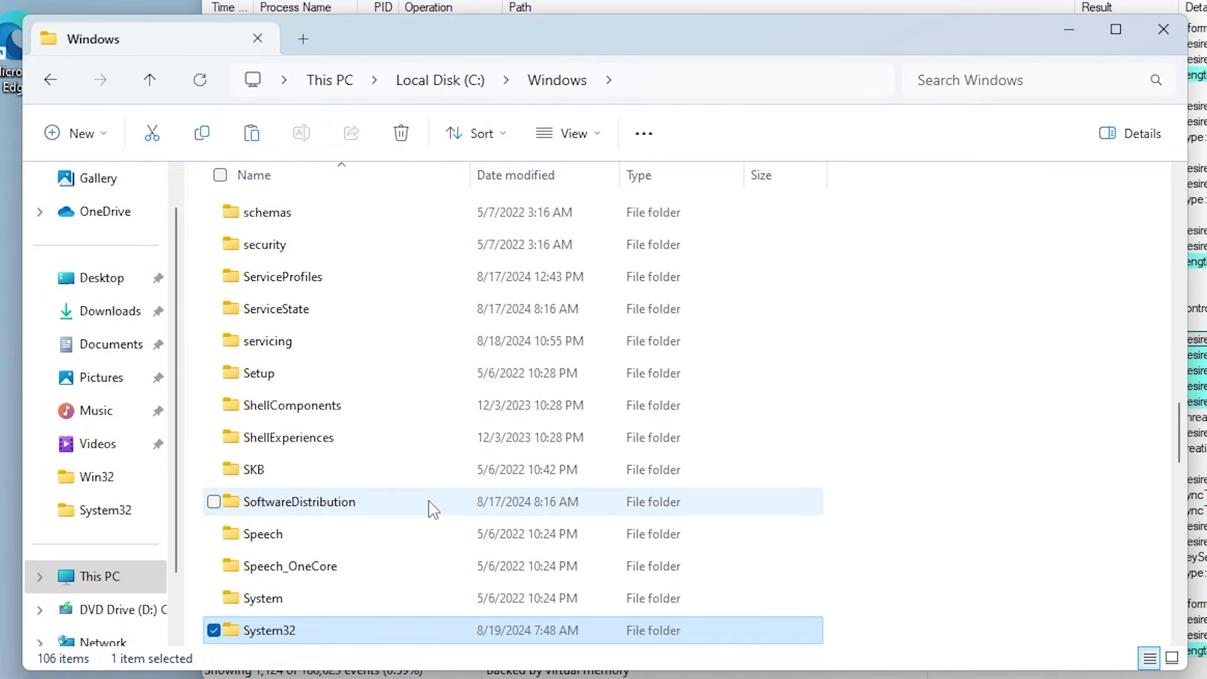
scroll(417, 511, "down", 2)
double_click(329, 569)
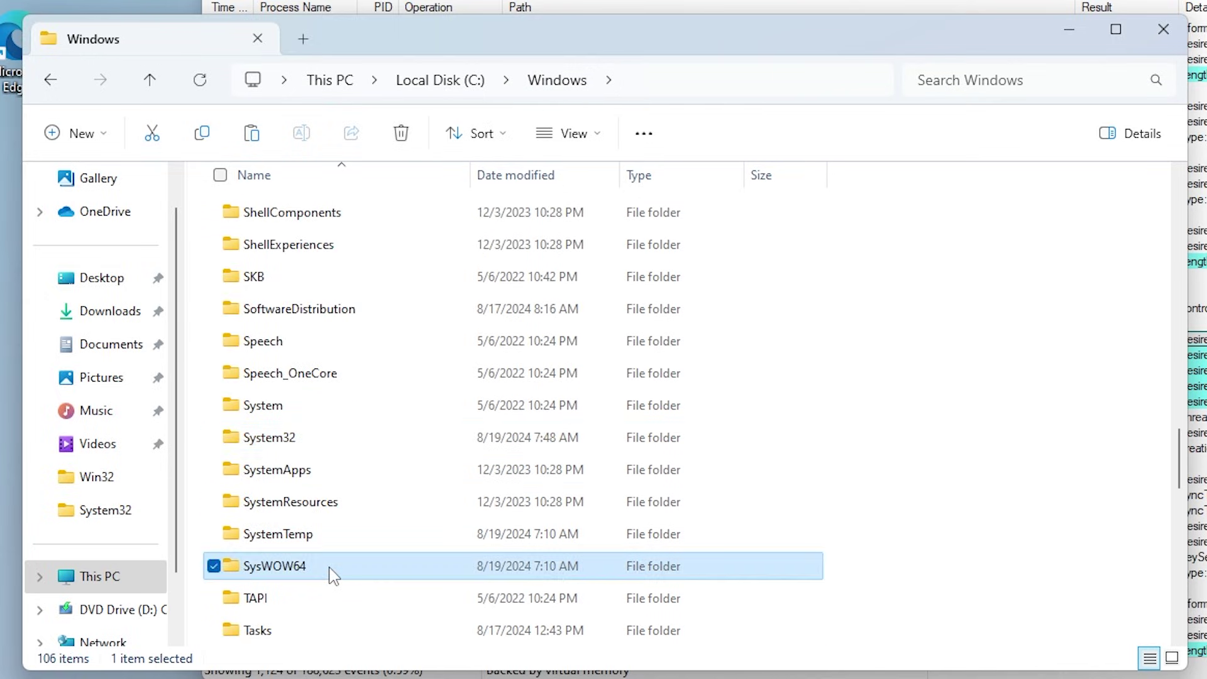
left_click_drag(1179, 200, 1179, 635)
scroll(269, 396, "up", 4)
left_click(312, 237)
left_click(401, 133)
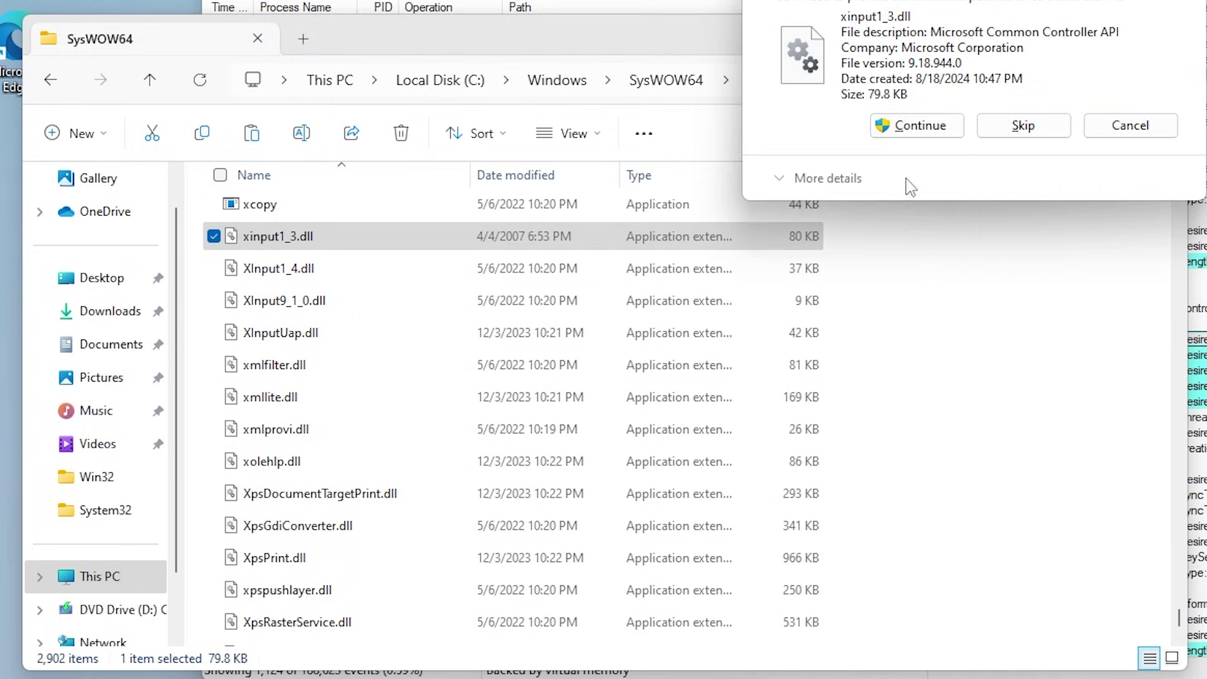
left_click(924, 124)
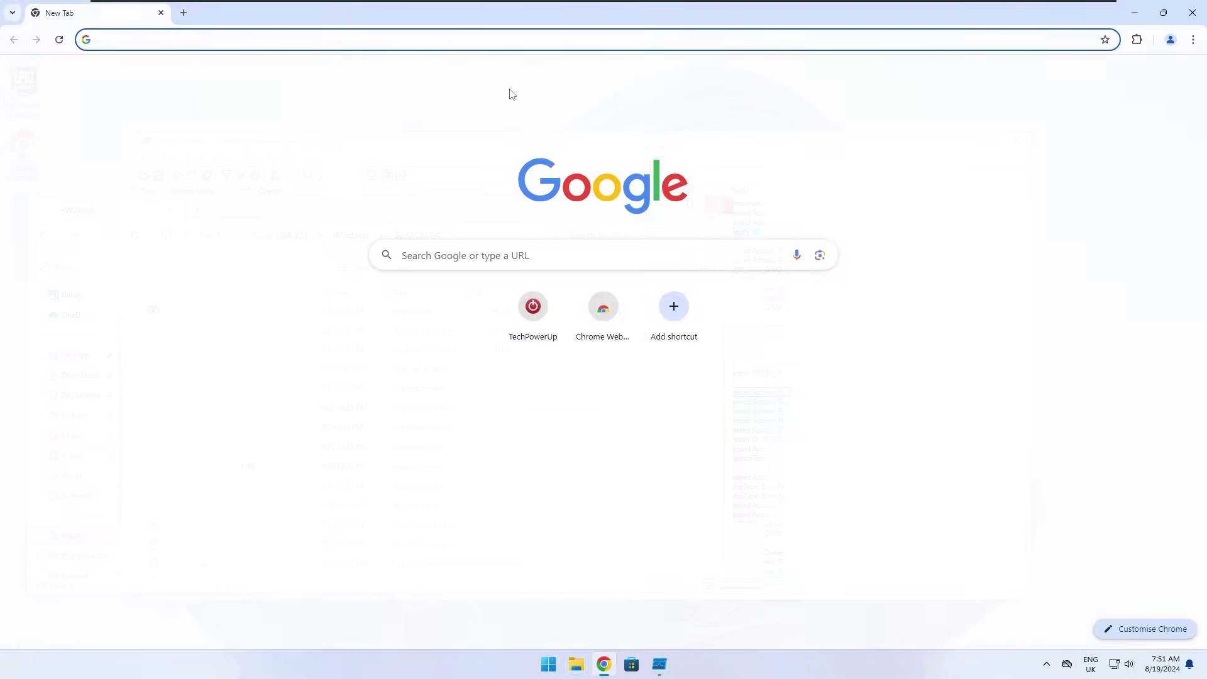
Step: Search 'directx', download Microsoft's DirectX web installer dxwebsetup.exe, and run it
type("directx")
key("Return")
left_click(340, 191)
scroll(339, 196, "down", 5)
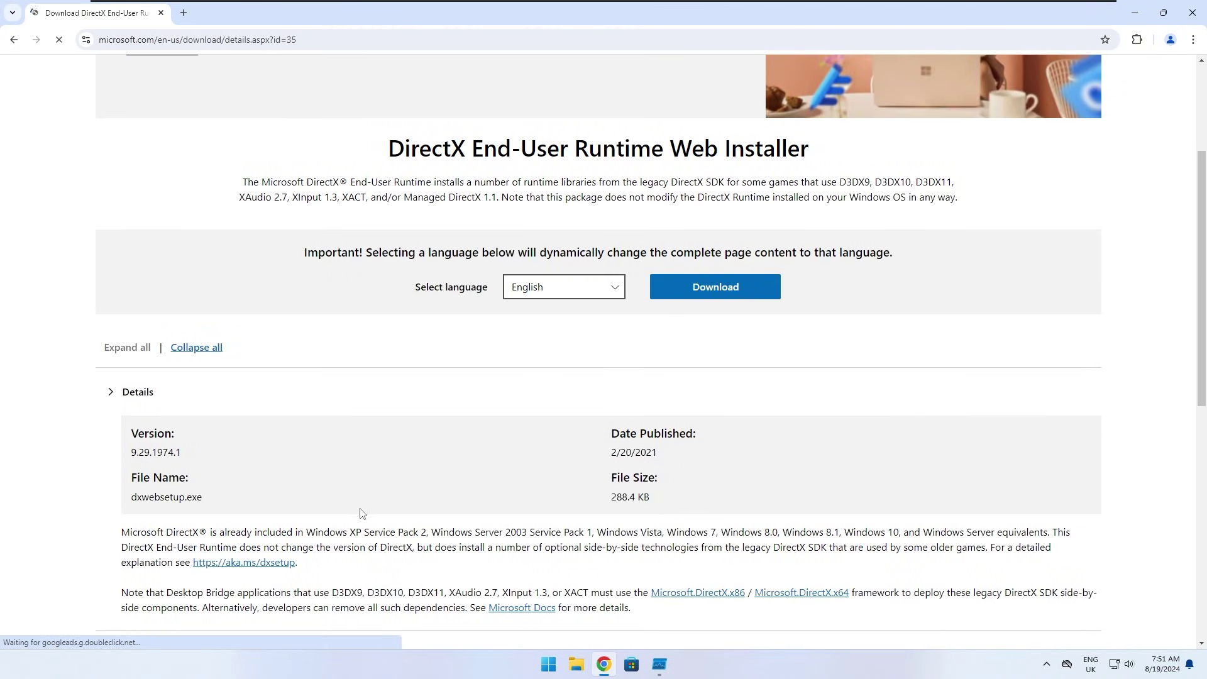
left_click(683, 284)
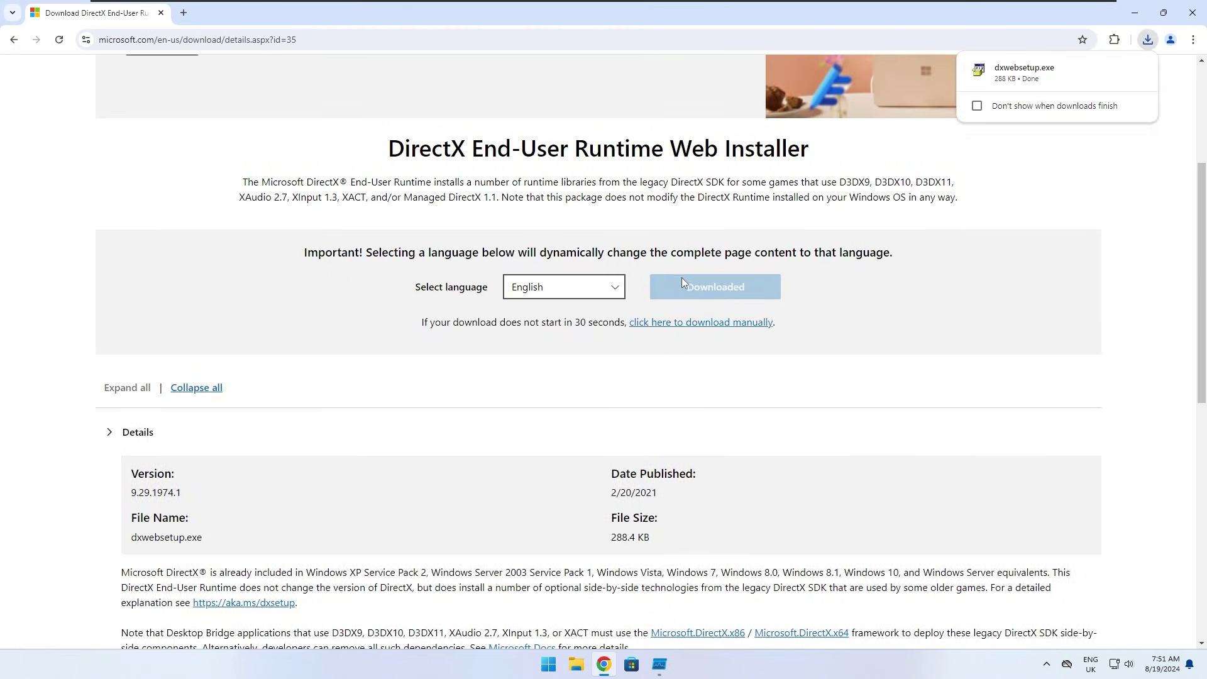
left_click(1052, 74)
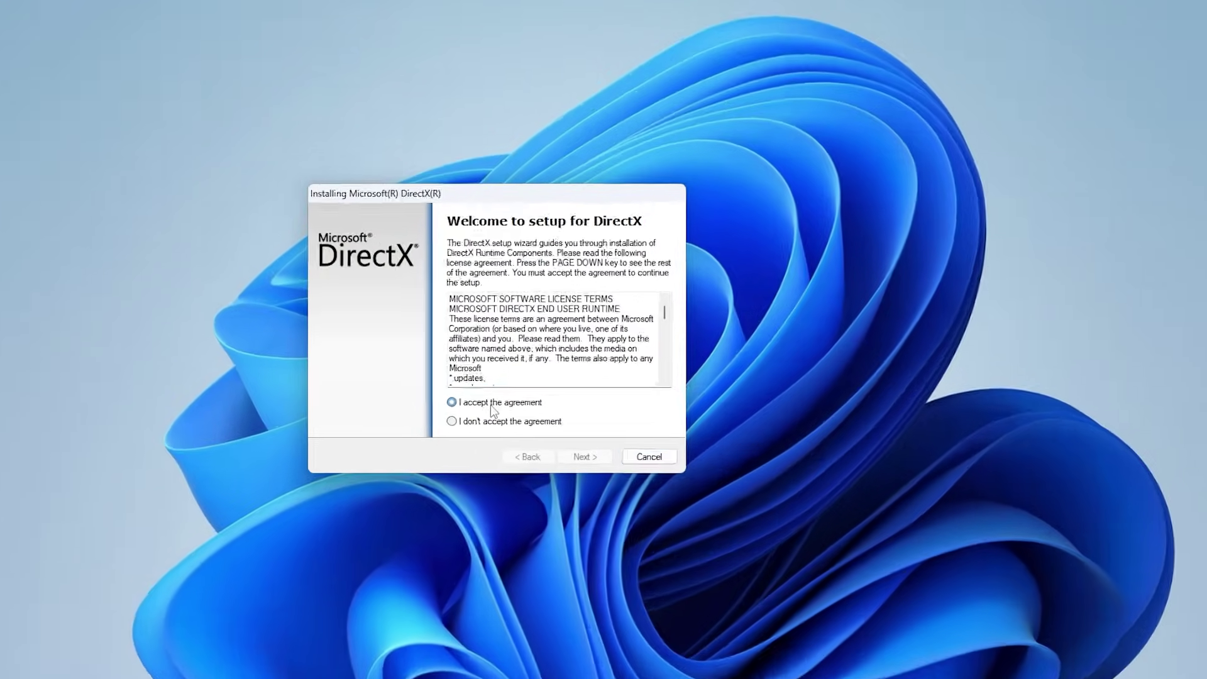
Step: Accept the licence, skip the Bing Bar, install the 83.2 MB DirectX runtime, and finish
left_click(493, 408)
left_click(600, 461)
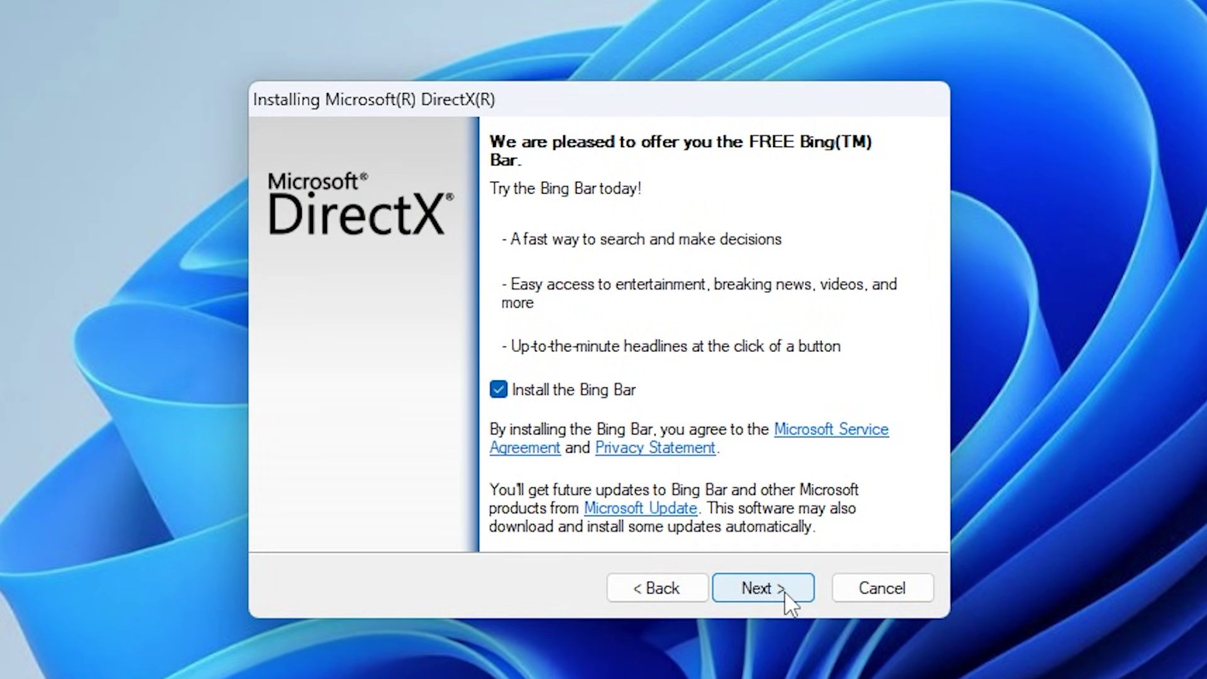
left_click(503, 397)
left_click(780, 597)
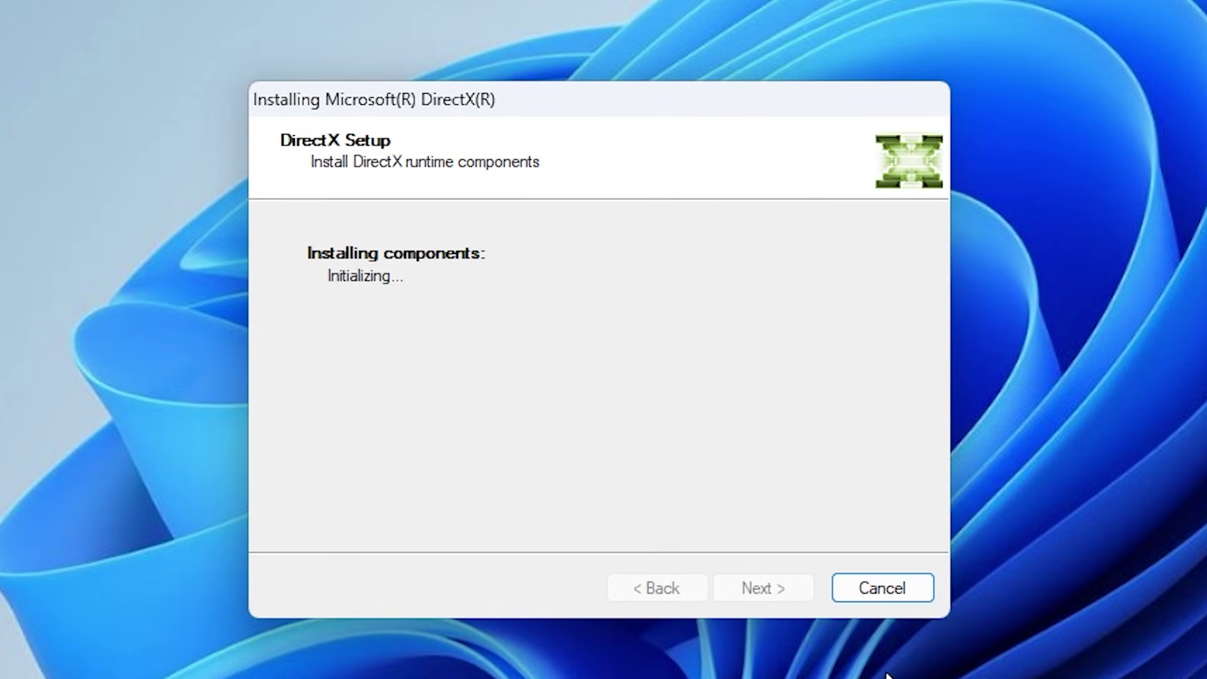
left_click(759, 596)
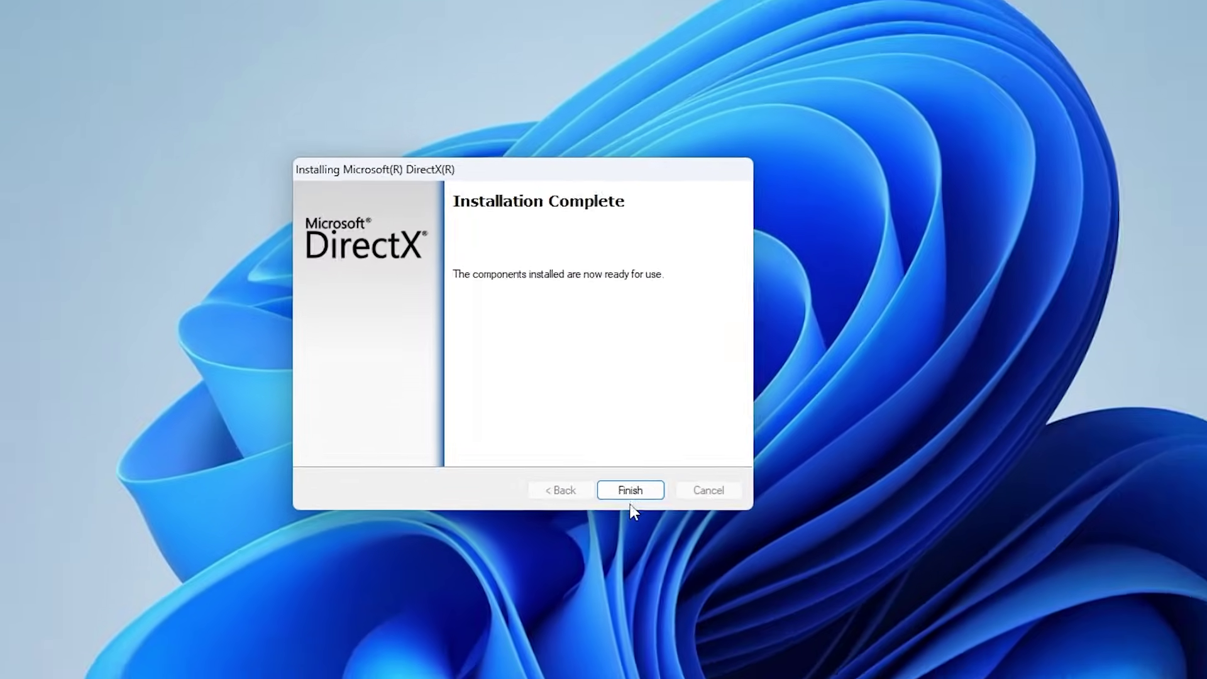
left_click(762, 588)
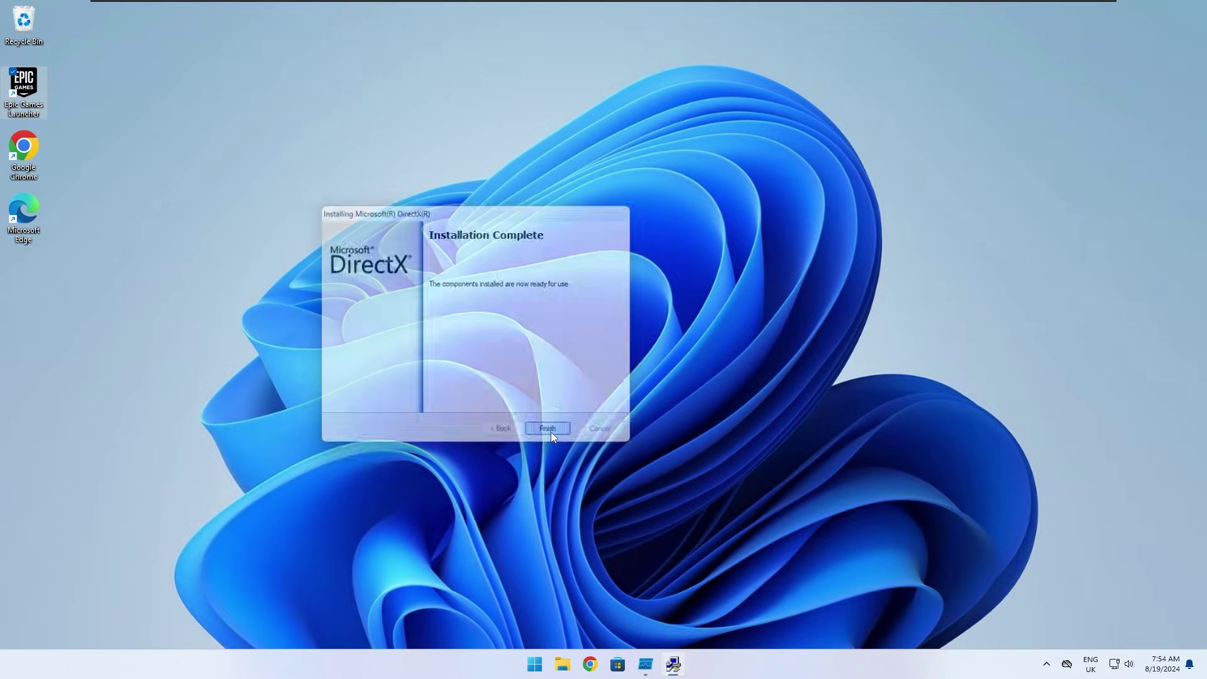
Step: Launch Epic Games Launcher from its desktop shortcut and confirm it starts without error
double_click(25, 94)
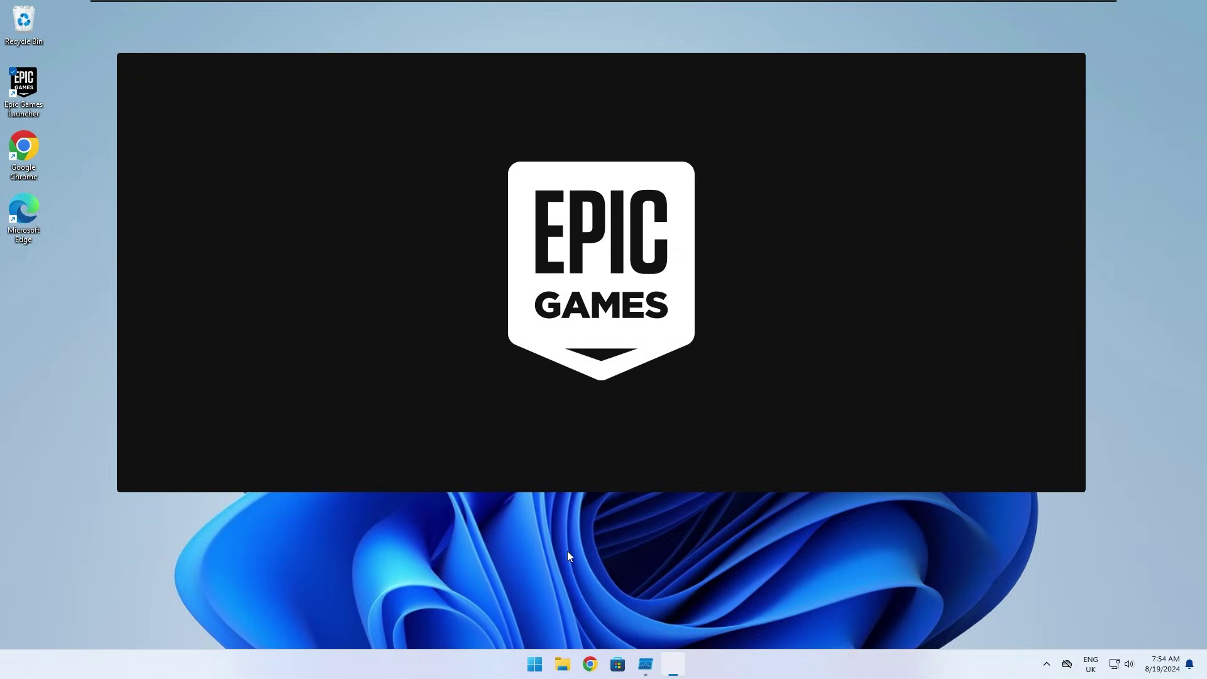